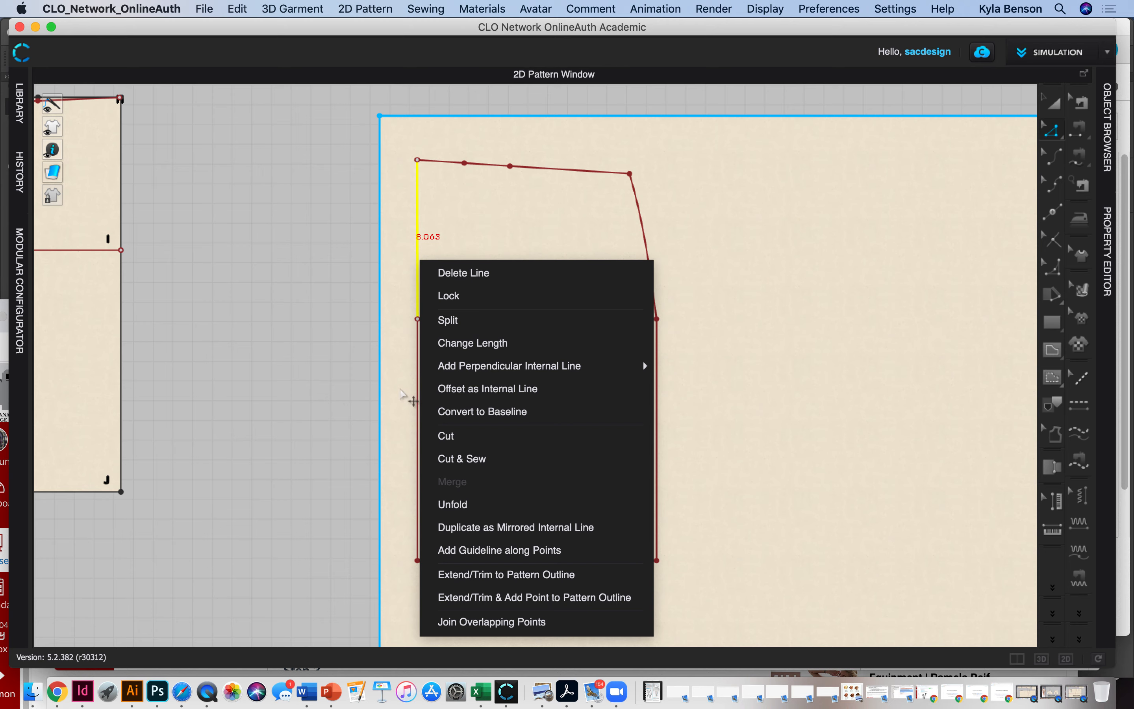
pyautogui.click(401, 391)
pyautogui.scroll(5, 518, 397)
pyautogui.scroll(-6, 518, 397)
pyautogui.scroll(-2, 518, 396)
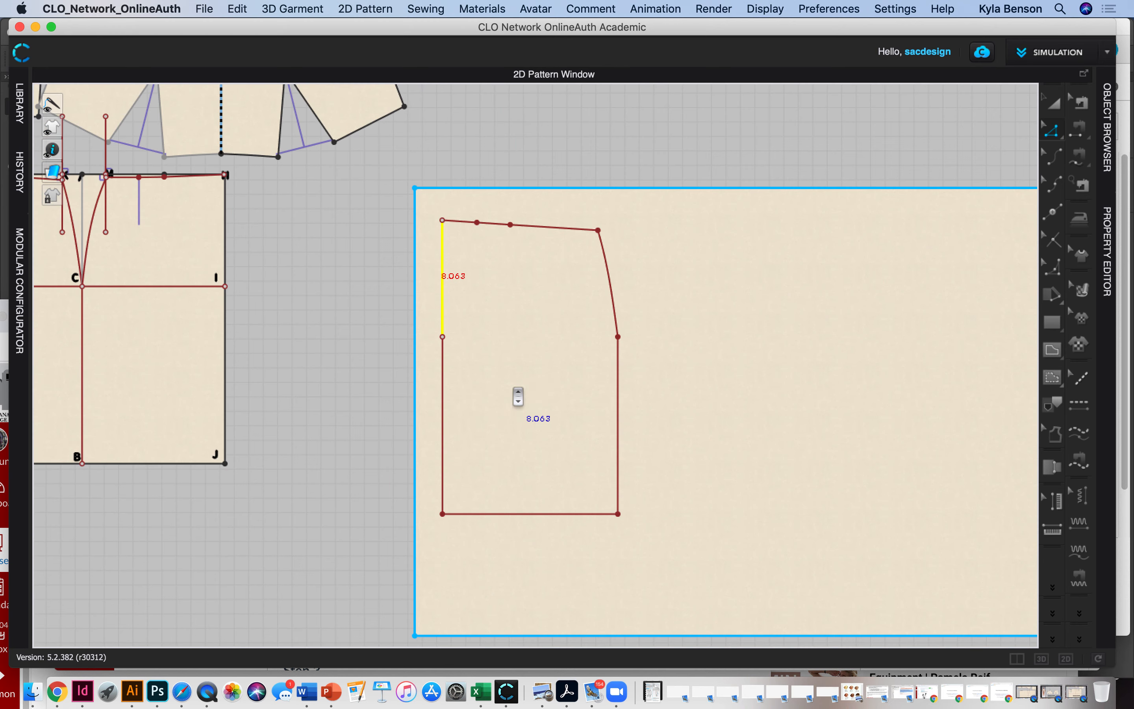
pyautogui.click(443, 413)
pyautogui.rightClick(445, 403)
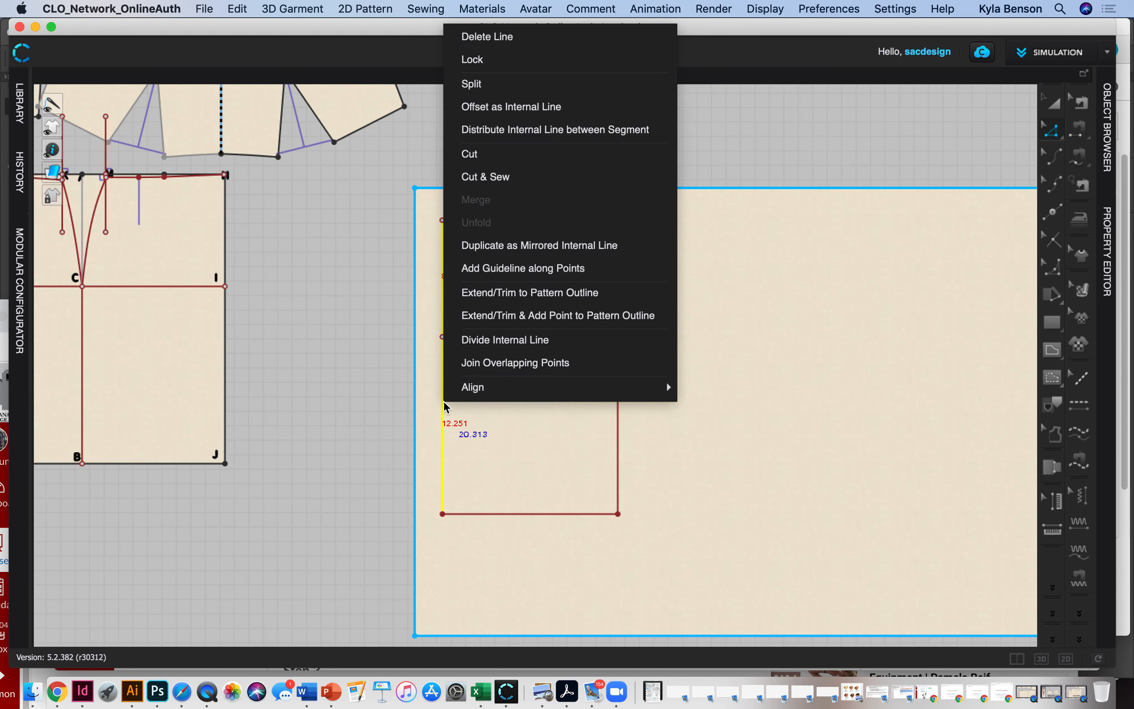
pyautogui.click(529, 522)
pyautogui.click(530, 516)
pyautogui.rightClick(528, 514)
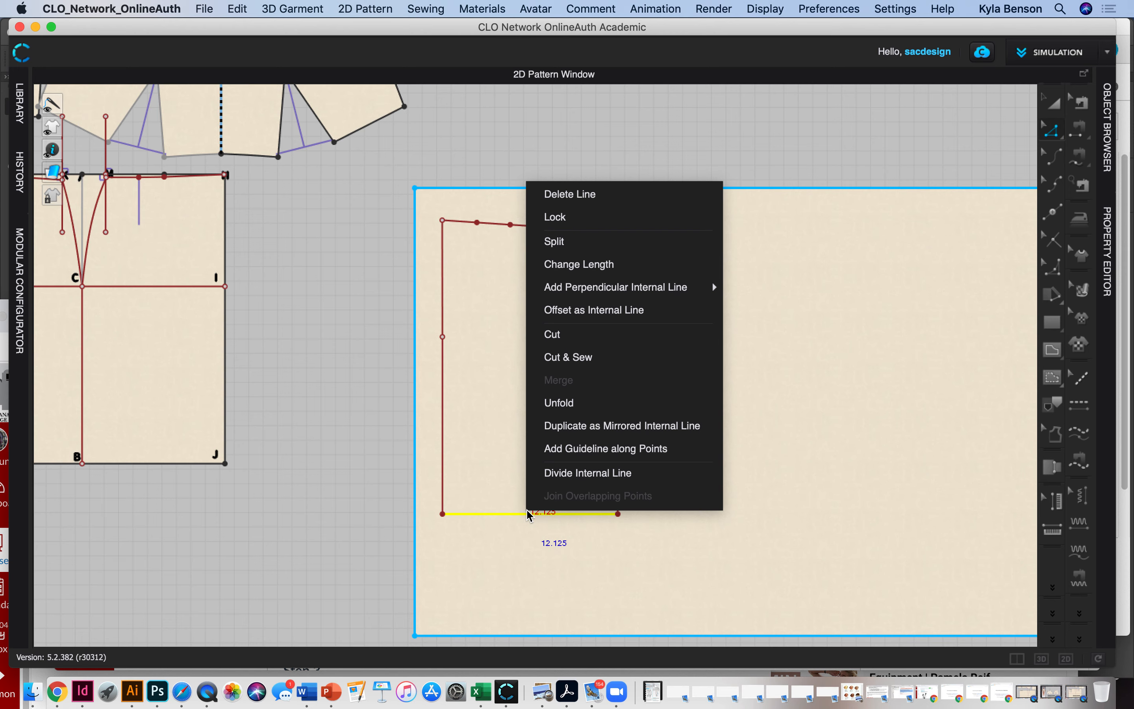
pyautogui.click(455, 494)
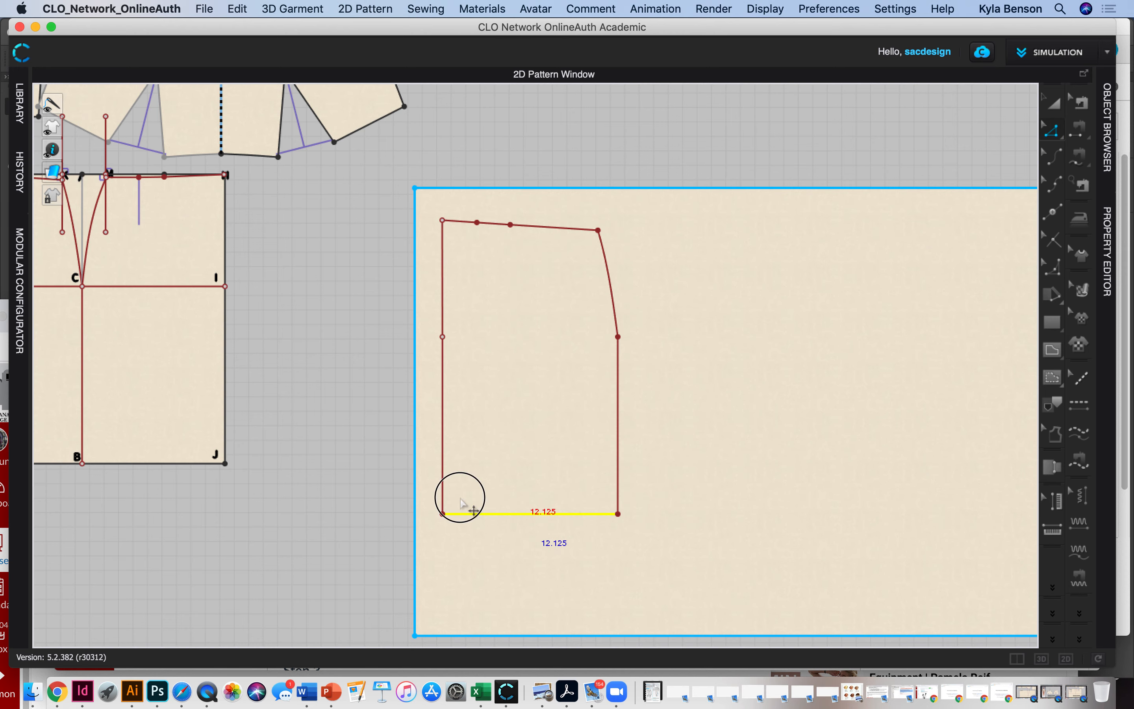
# Select both segments of the skirt outline's left vertical line and join their overlapping points.
pyautogui.click(443, 448)
pyautogui.click(443, 299)
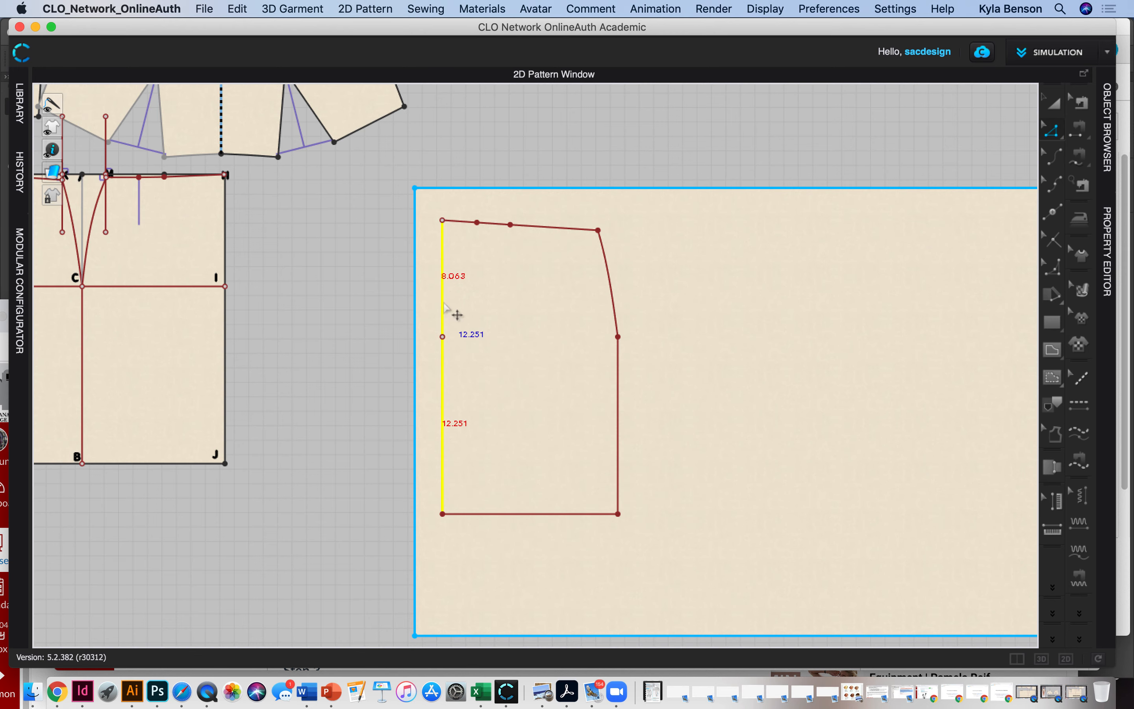
pyautogui.rightClick(443, 298)
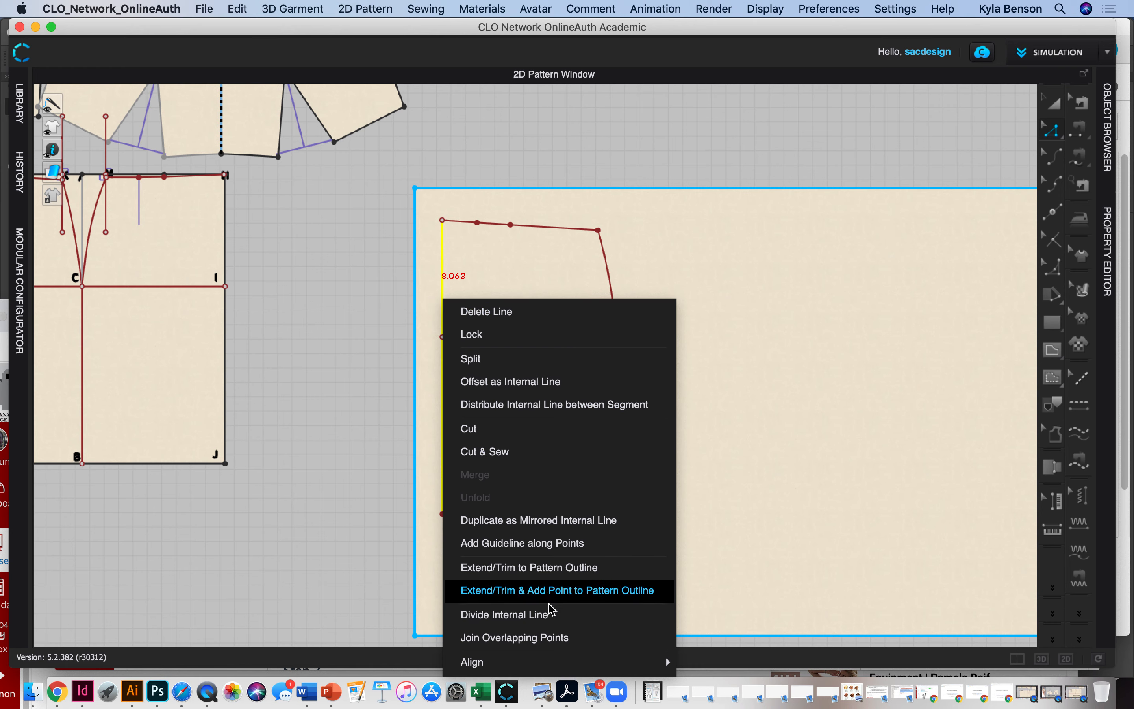
pyautogui.click(521, 638)
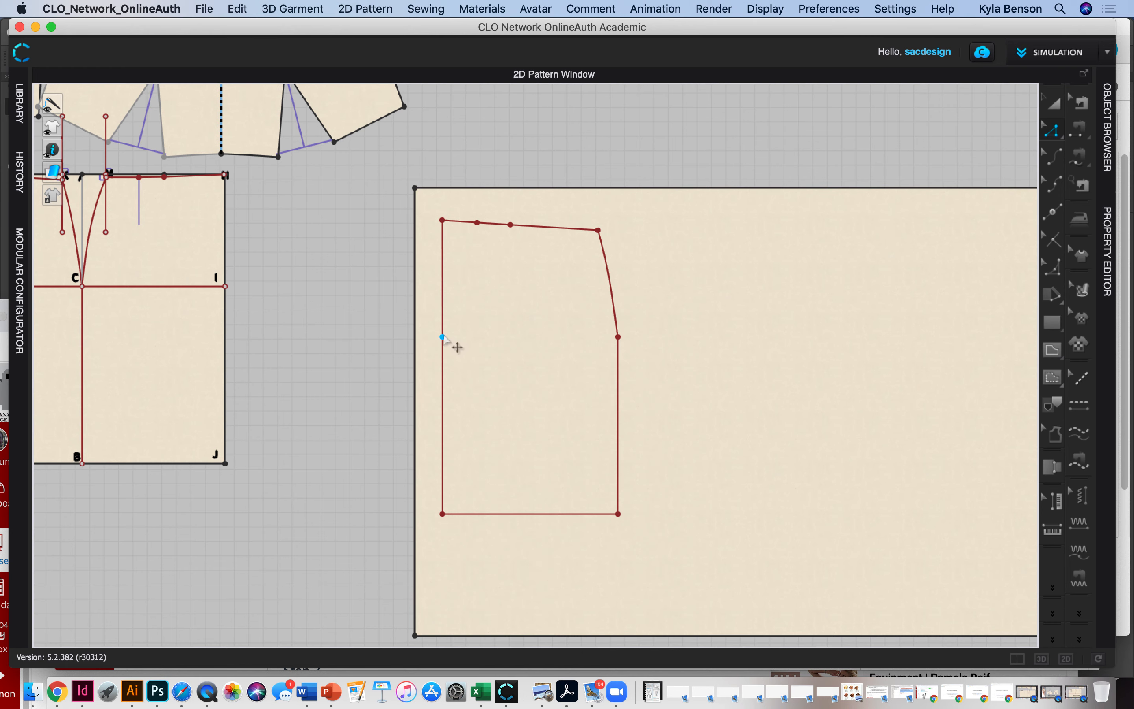
pyautogui.click(442, 356)
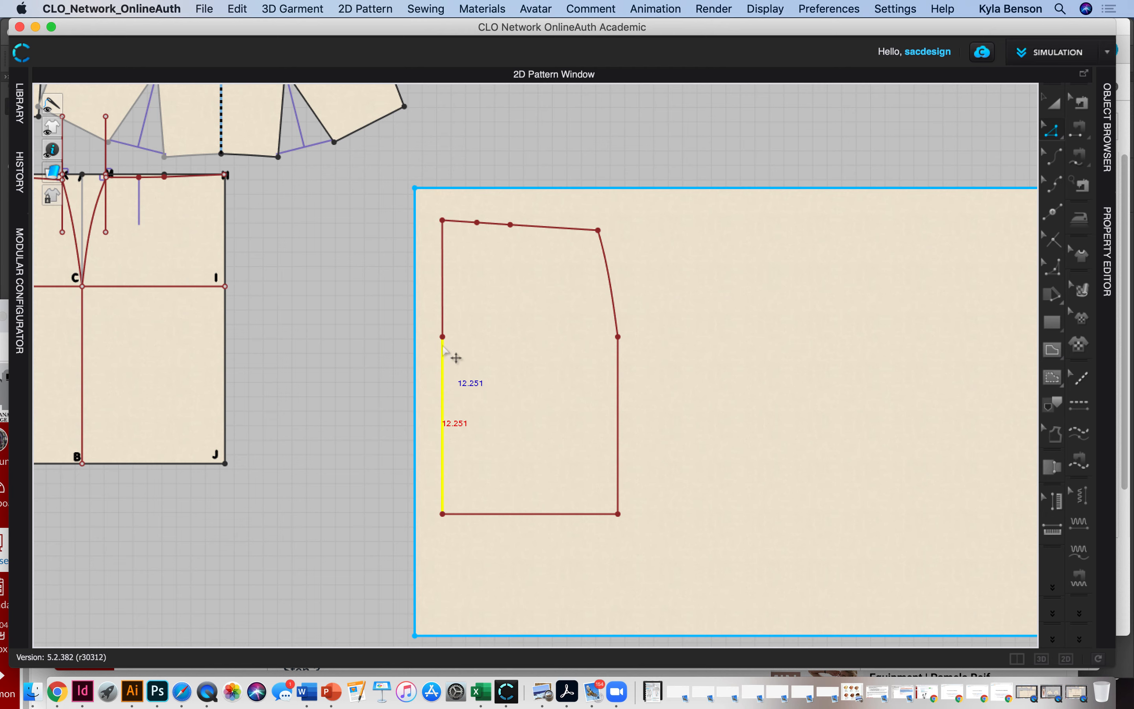
pyautogui.rightClick(443, 323)
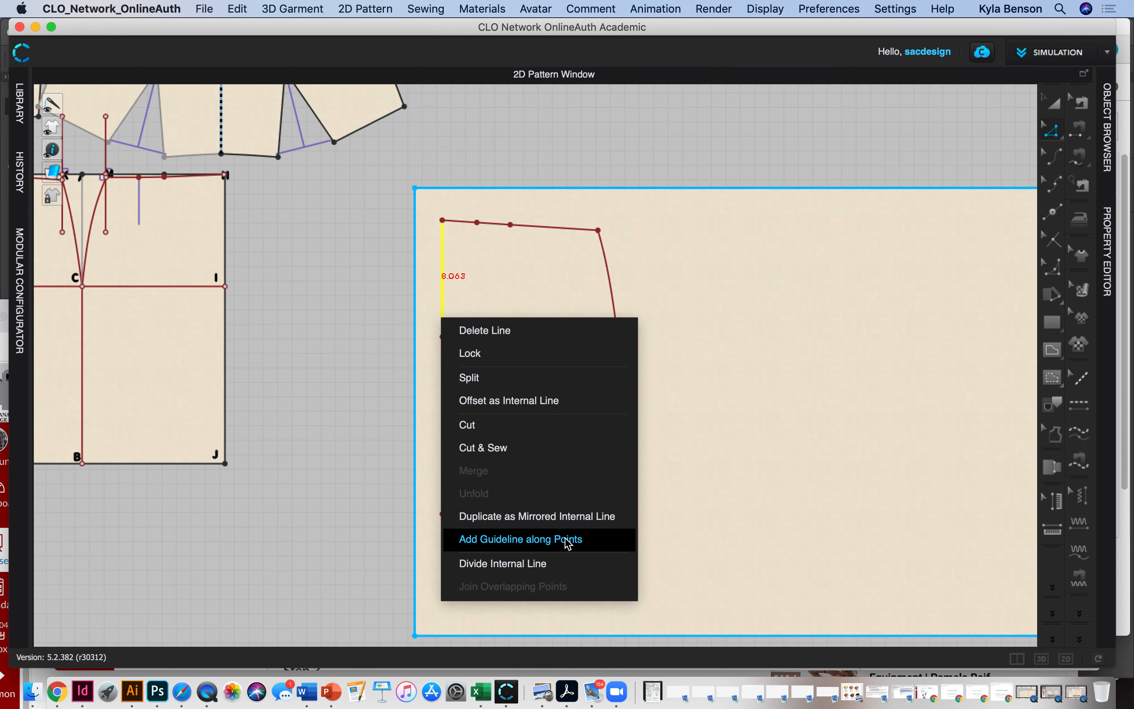
pyautogui.click(349, 380)
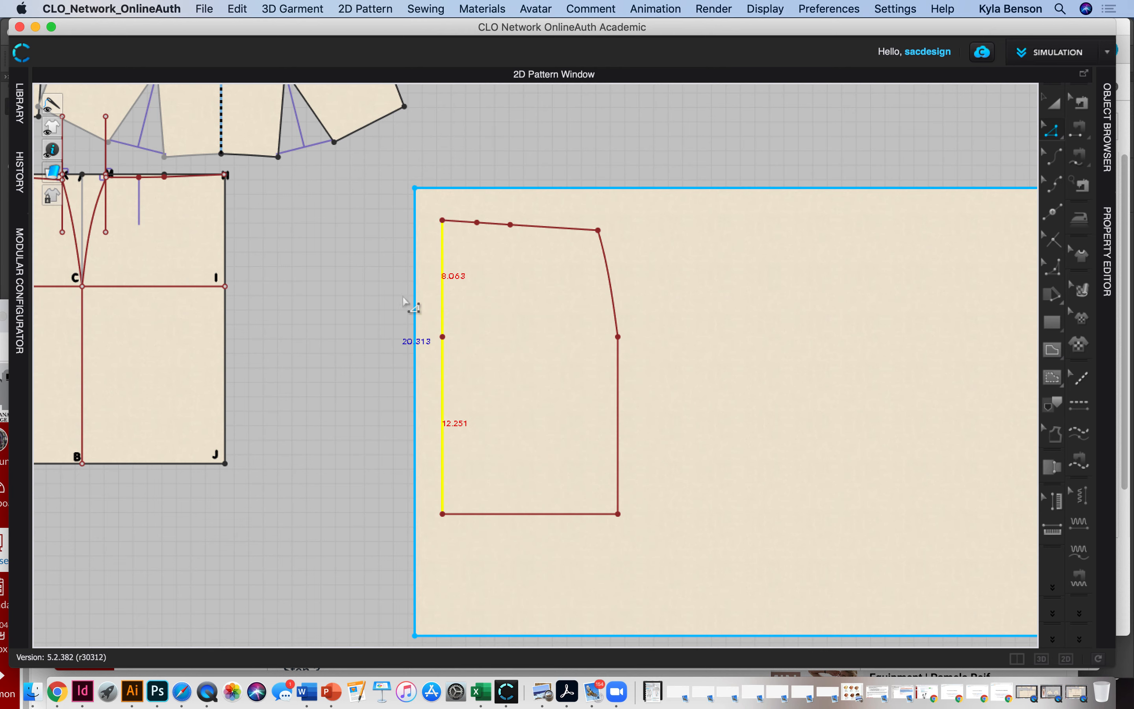
pyautogui.rightClick(442, 282)
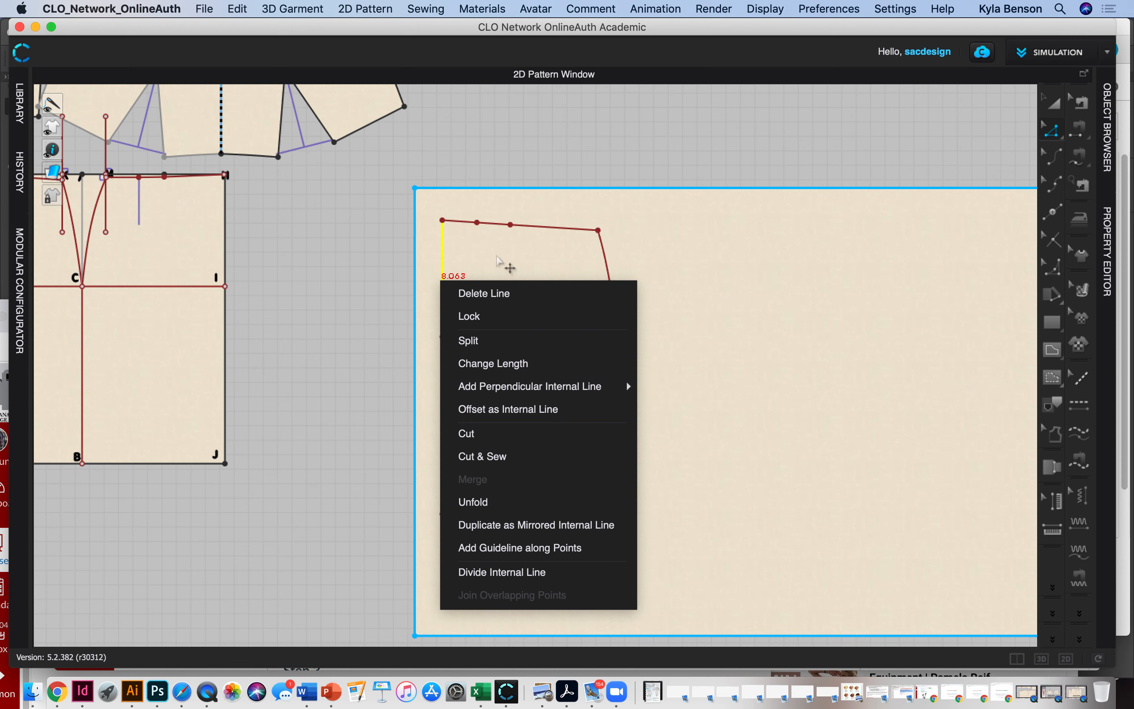
pyautogui.click(497, 257)
pyautogui.press('super+z')
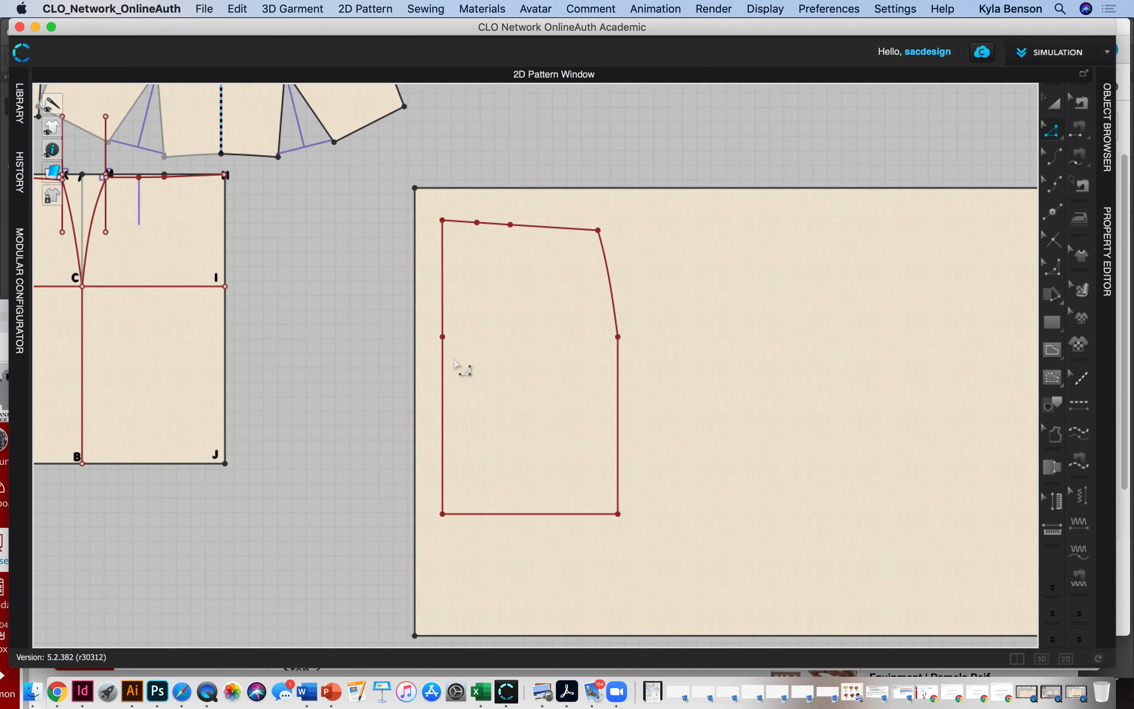
pyautogui.press('super+shift+z')
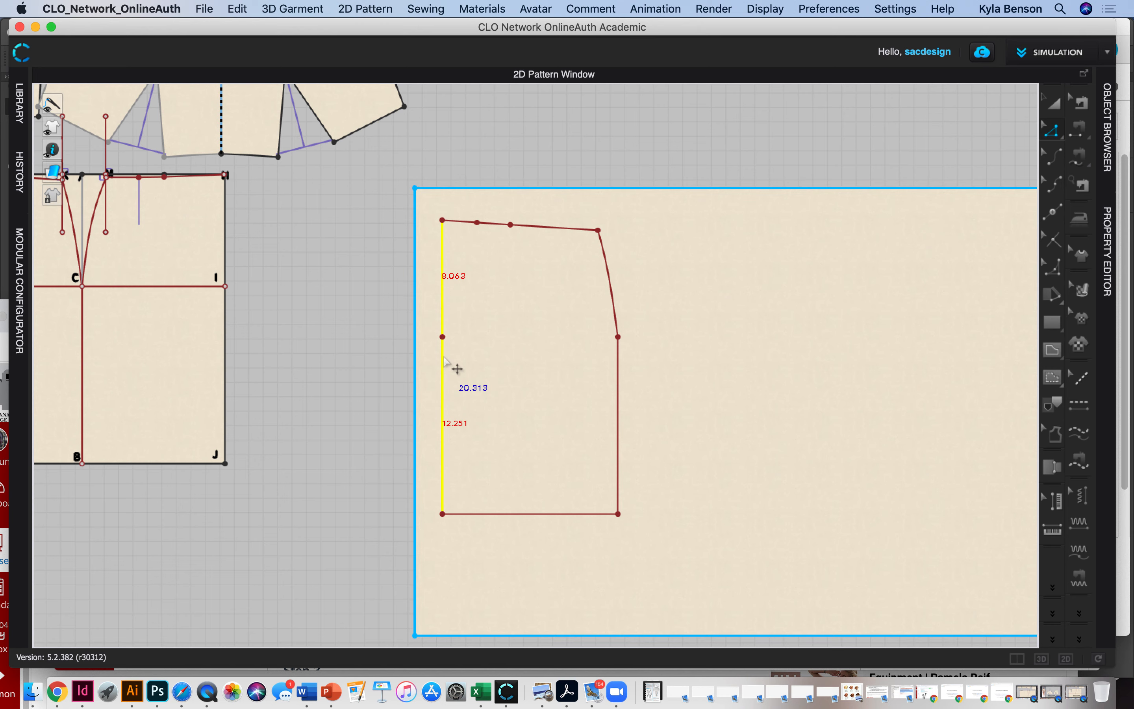
pyautogui.click(499, 380)
pyautogui.click(444, 369)
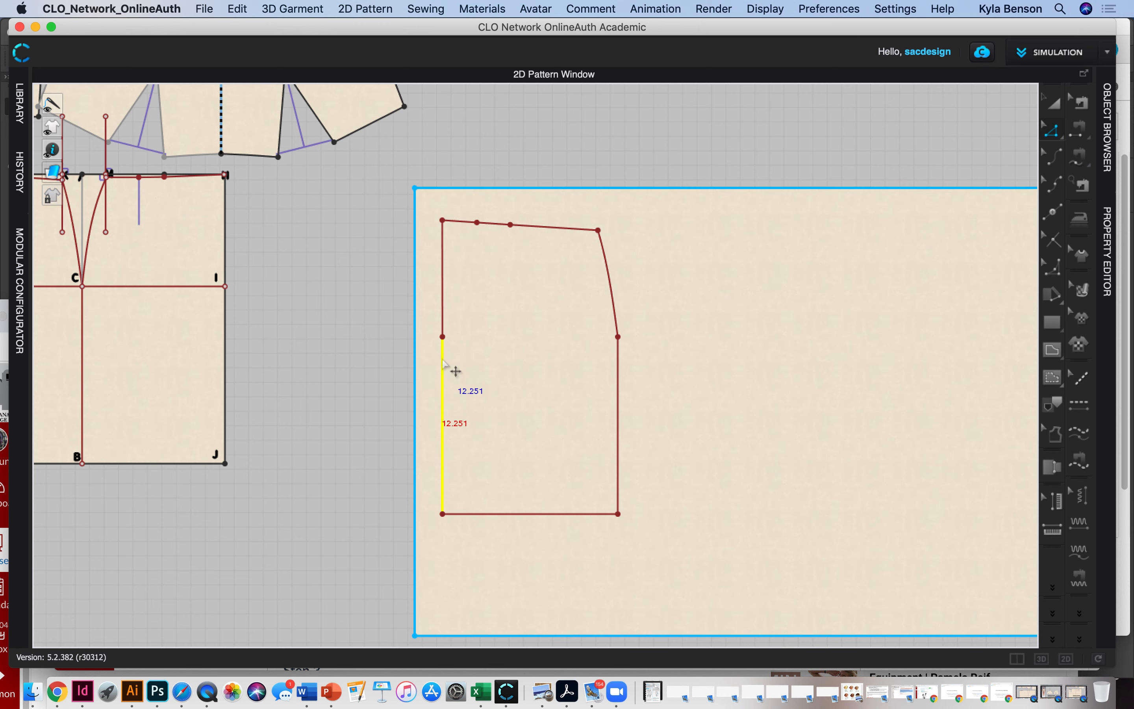
pyautogui.rightClick(442, 359)
pyautogui.click(520, 380)
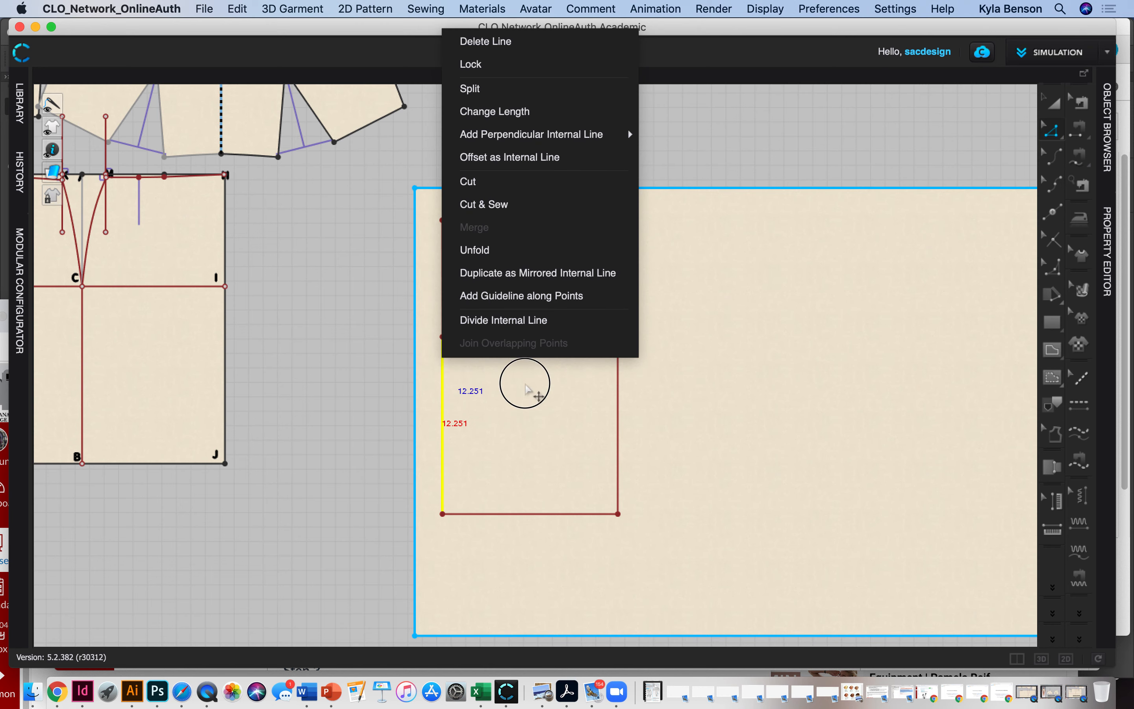
pyautogui.press('super+z')
pyautogui.press('super+shift+z')
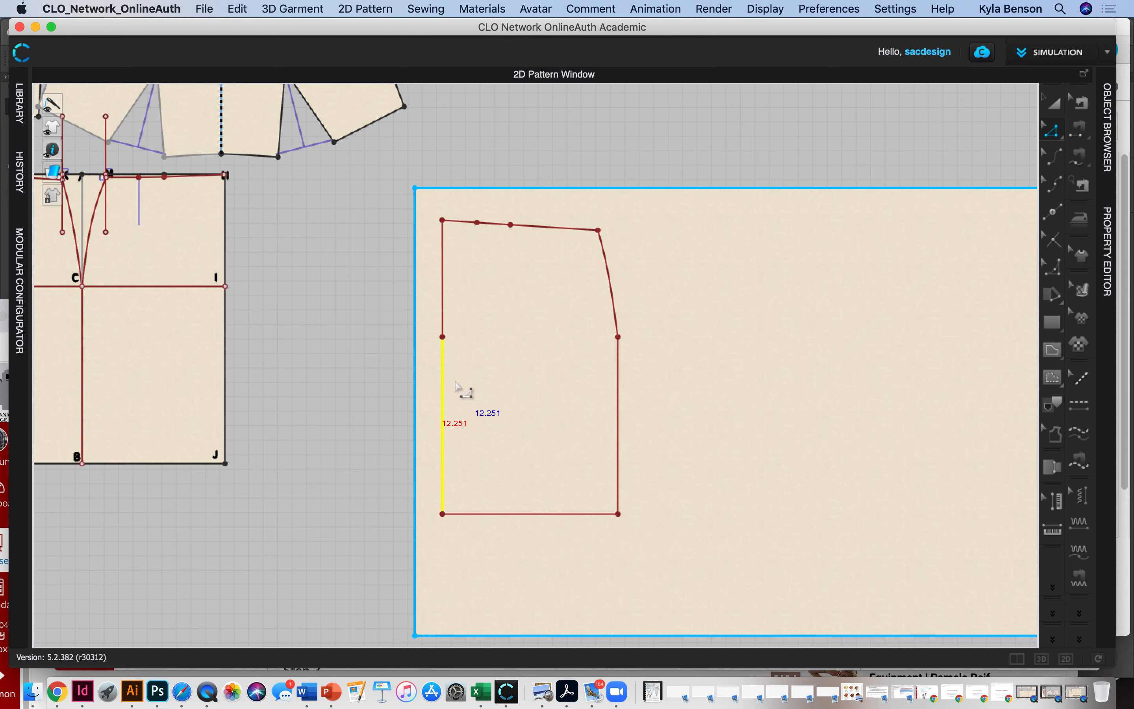
pyautogui.press('super+z')
pyautogui.click(443, 370)
pyautogui.rightClick(444, 370)
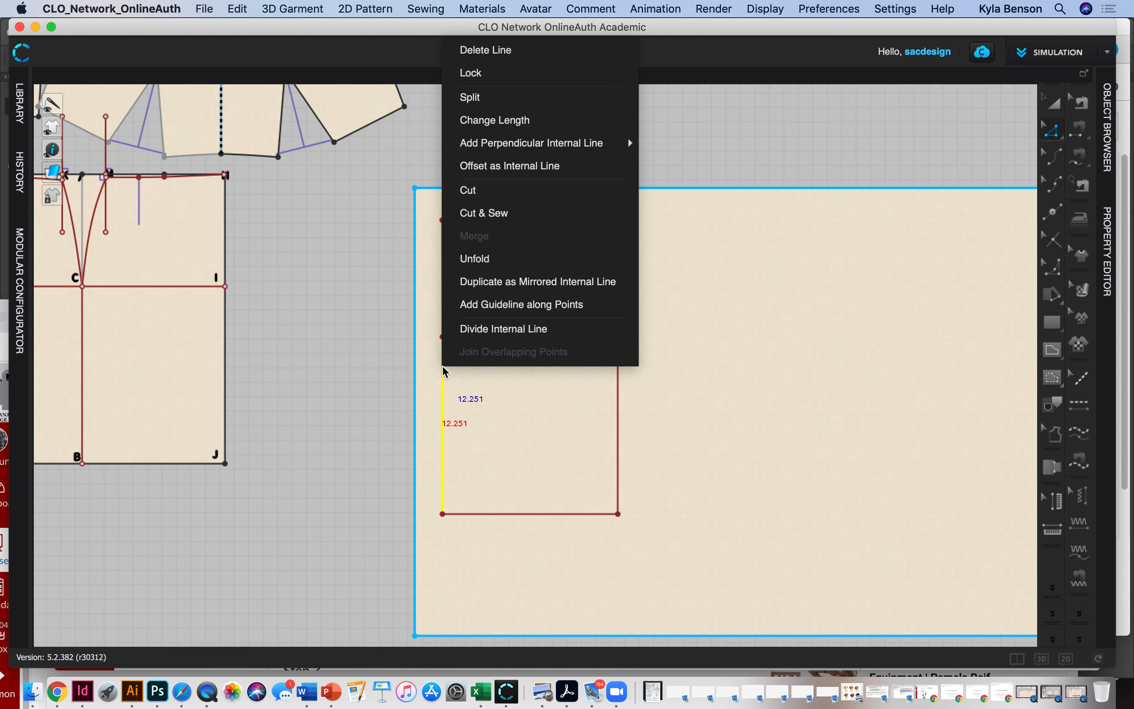
pyautogui.click(646, 435)
pyautogui.press('Escape')
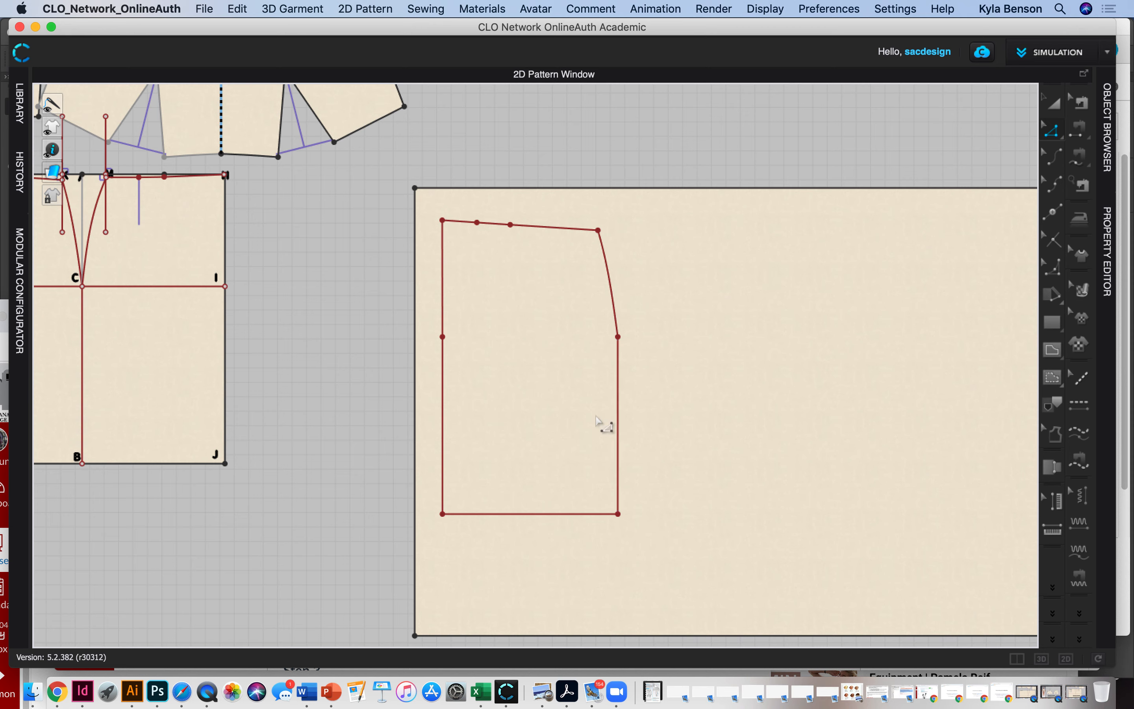
pyautogui.click(443, 418)
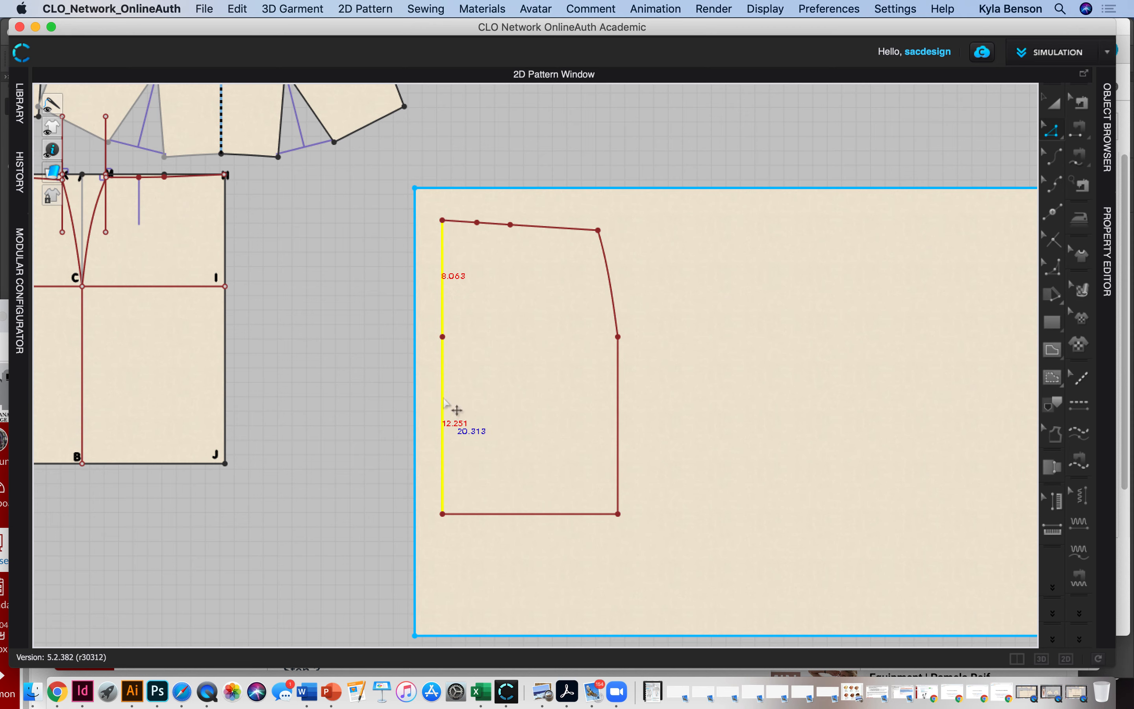
pyautogui.press('super+z')
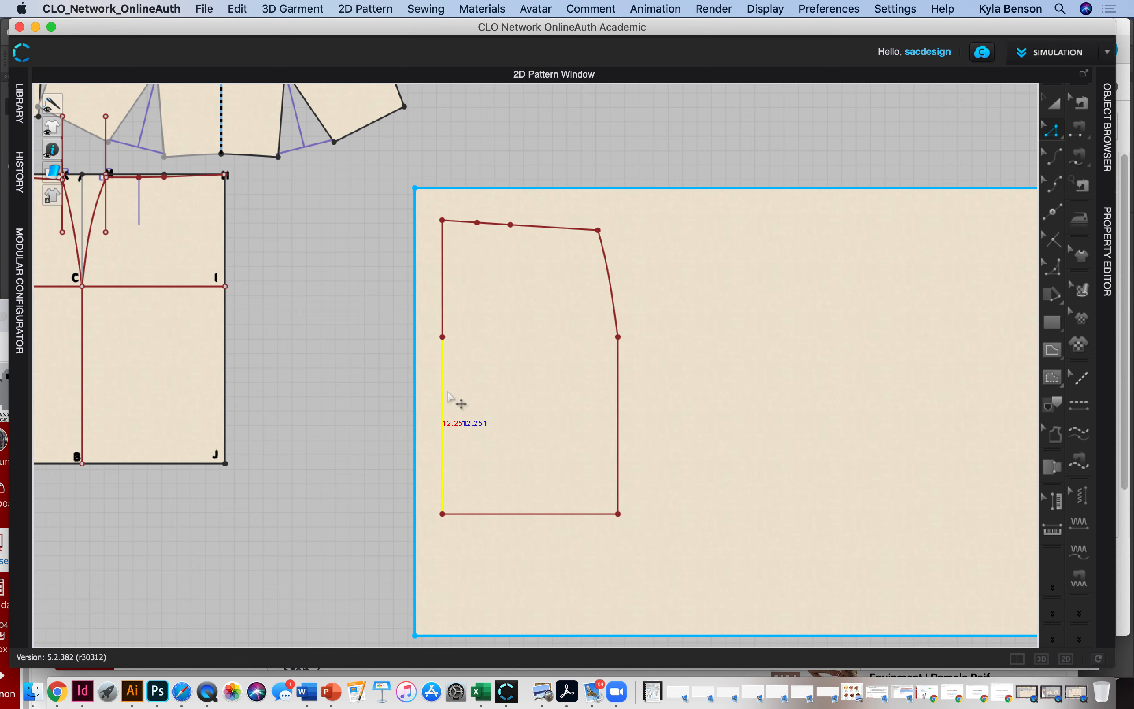
# Undo the joining of the overlapping points on the skirt outline's left vertical line.
pyautogui.rightClick(447, 288)
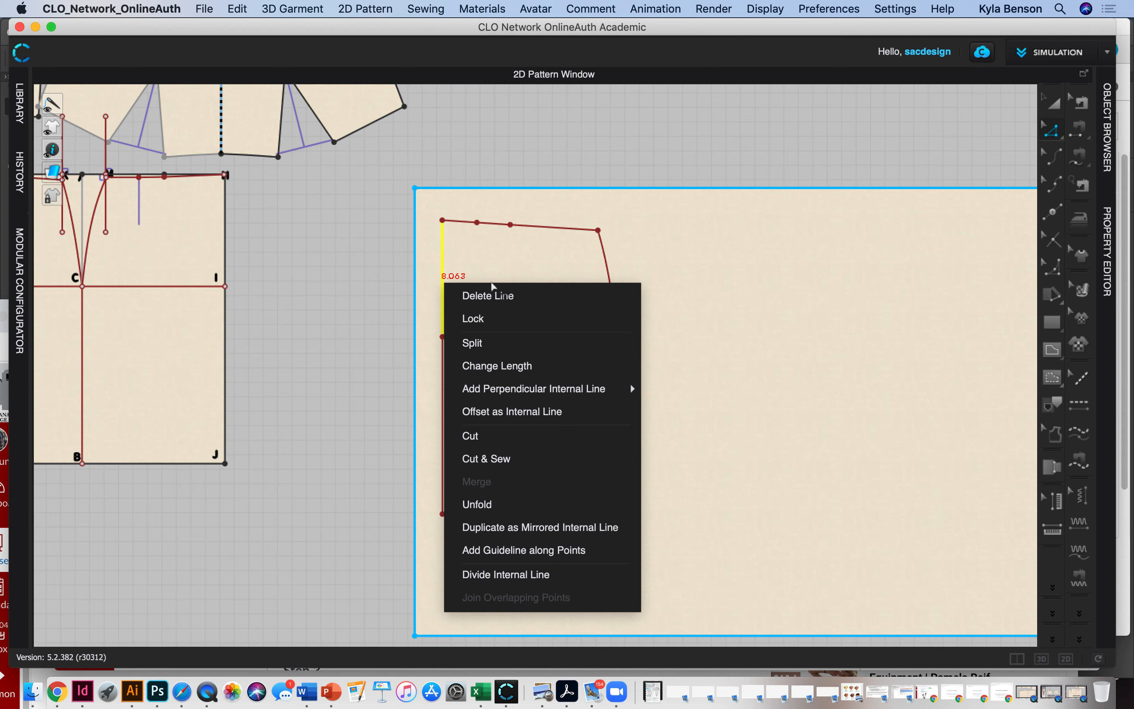
pyautogui.click(506, 245)
pyautogui.press('super+z')
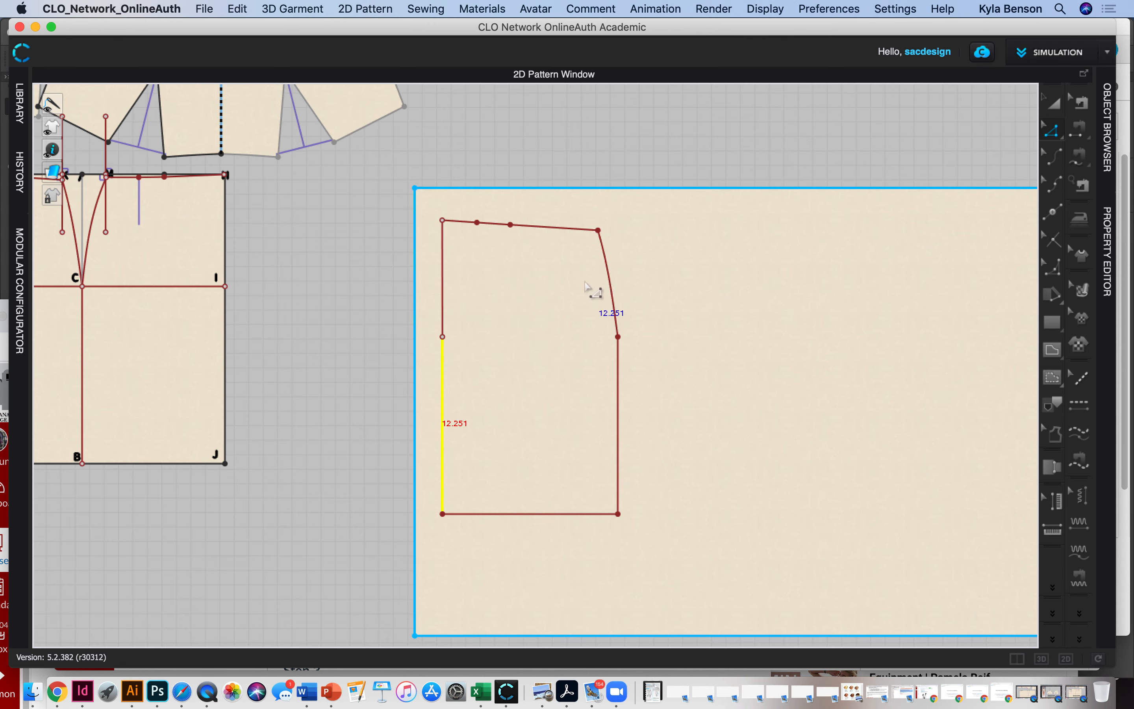
pyautogui.press('super+z')
# Extend the skirt outline's left vertical line to the pattern outline of the surrounding rectangle.
pyautogui.click(443, 300)
pyautogui.rightClick(446, 298)
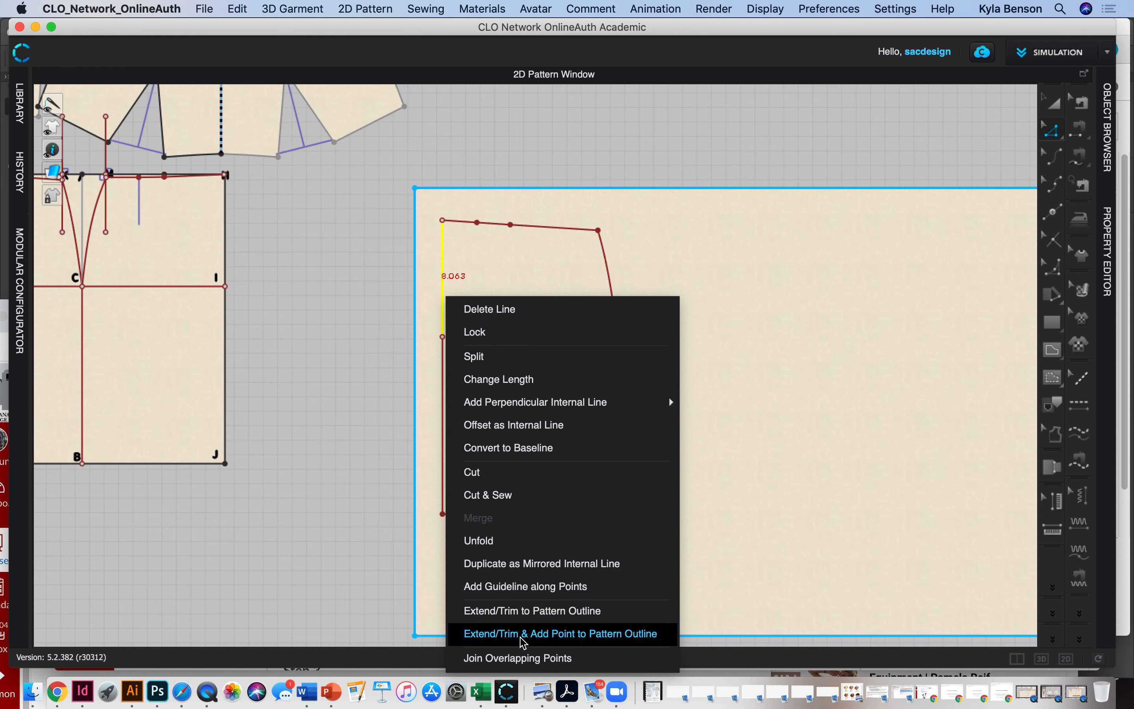
pyautogui.click(531, 611)
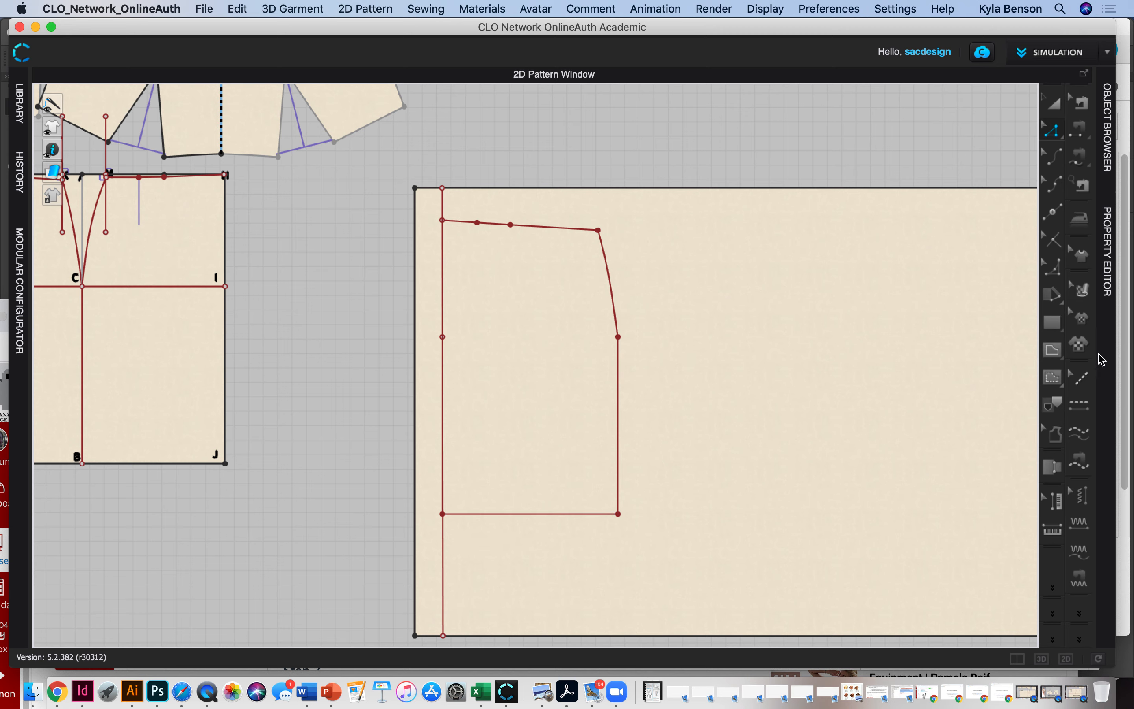
# Trace the waist, curved hip, side, hem and left vertical lines of the skirt outline as a new pattern, placed above the rectangle.
pyautogui.click(1053, 403)
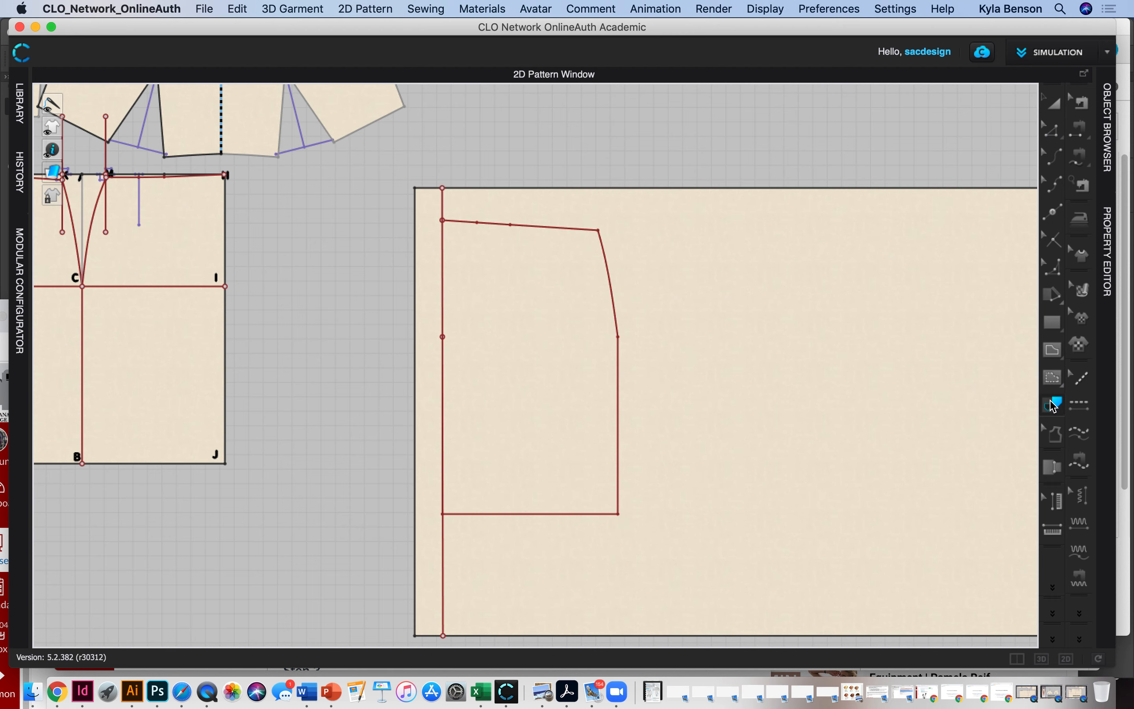
pyautogui.click(1056, 415)
pyautogui.rightClick(1059, 407)
pyautogui.click(1060, 408)
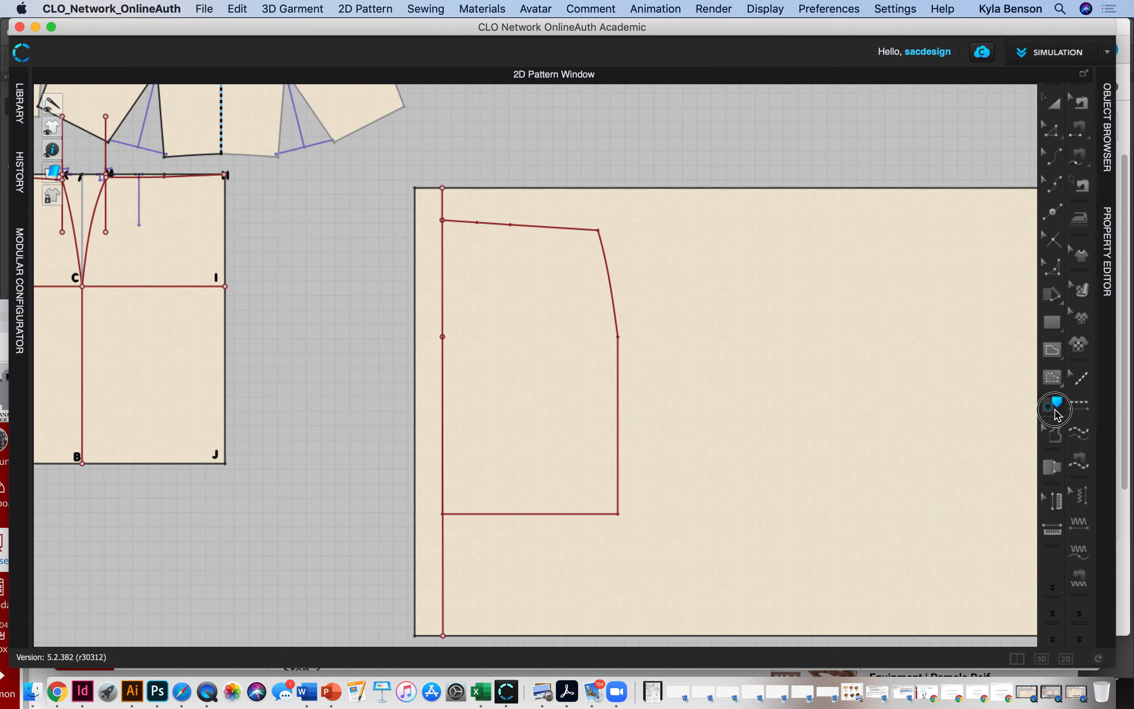
pyautogui.click(456, 221)
pyautogui.click(584, 229)
pyautogui.click(613, 281)
pyautogui.click(619, 375)
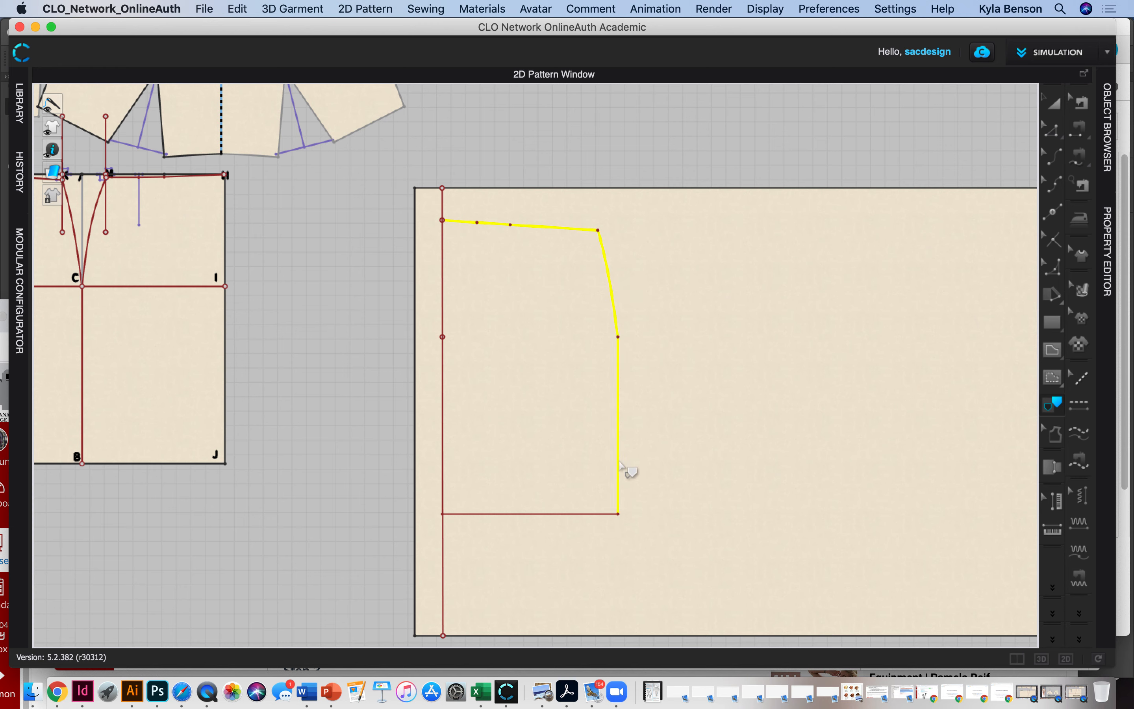
pyautogui.click(595, 514)
pyautogui.click(441, 389)
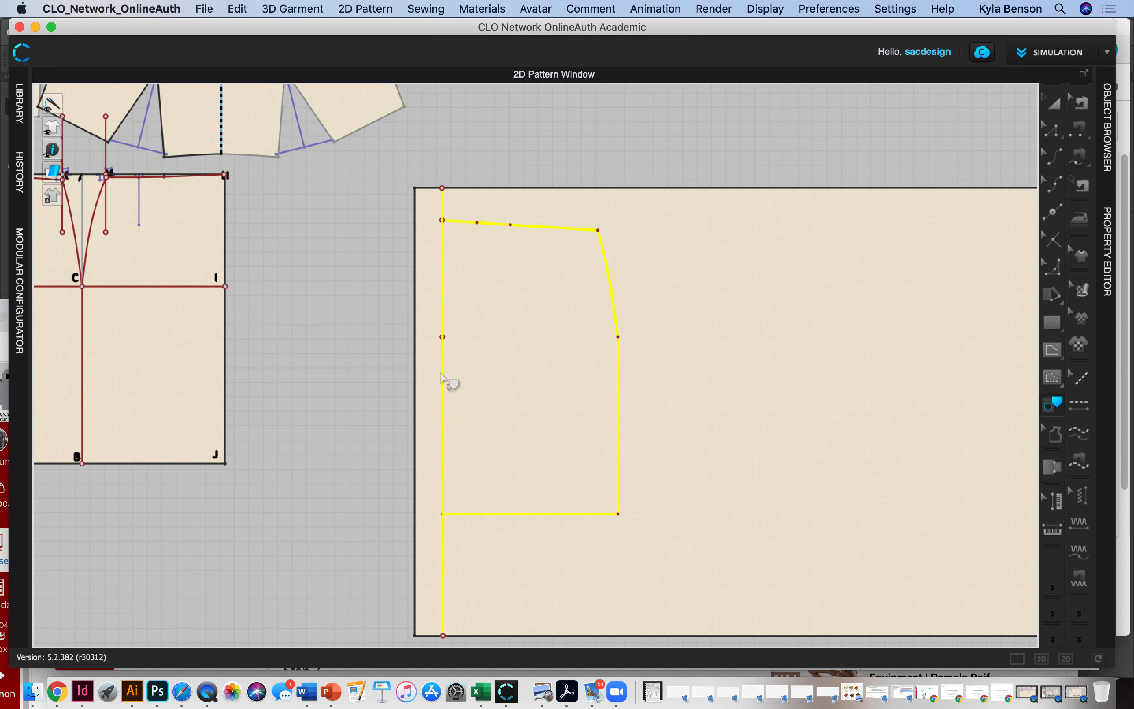
pyautogui.rightClick(442, 341)
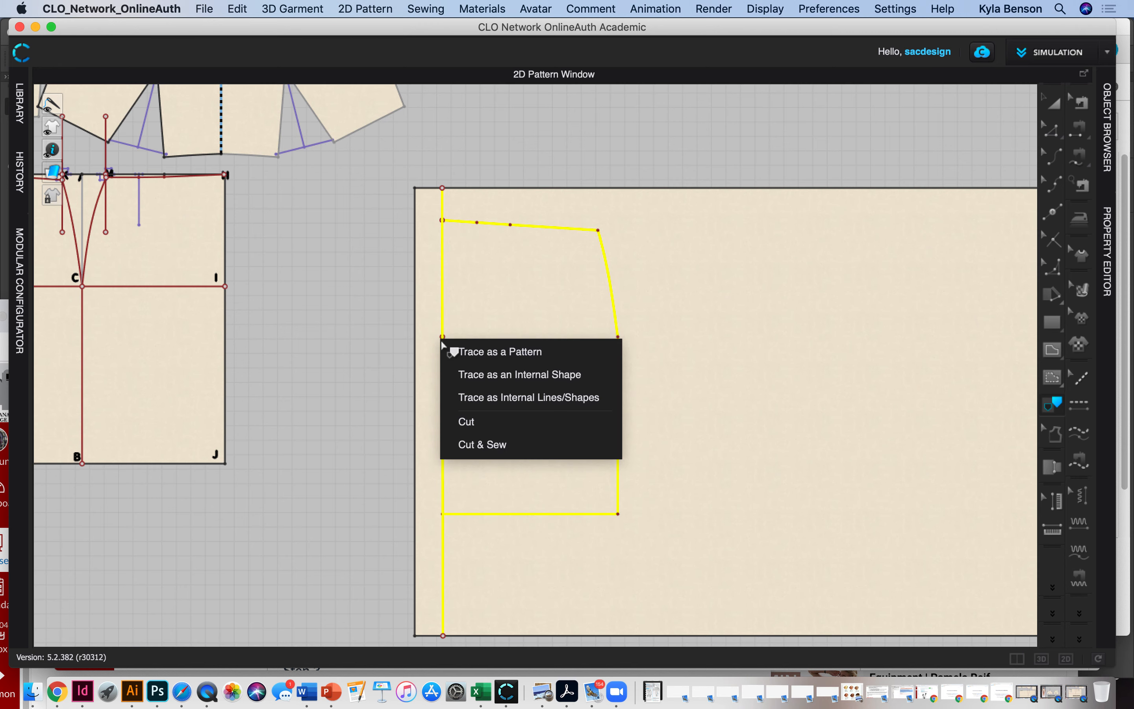
pyautogui.click(494, 358)
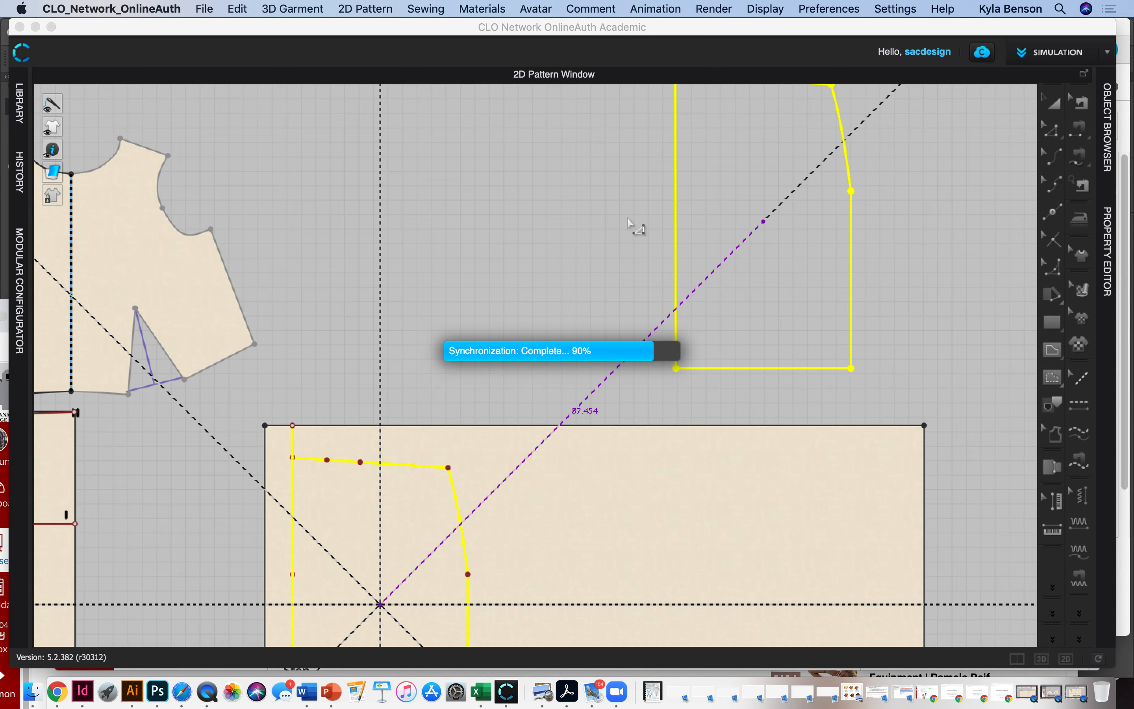
pyautogui.click(635, 229)
# Move the newly traced skirt pattern piece directly below the lettered skirt draft, under points F and B.
pyautogui.scroll(-3, 628, 253)
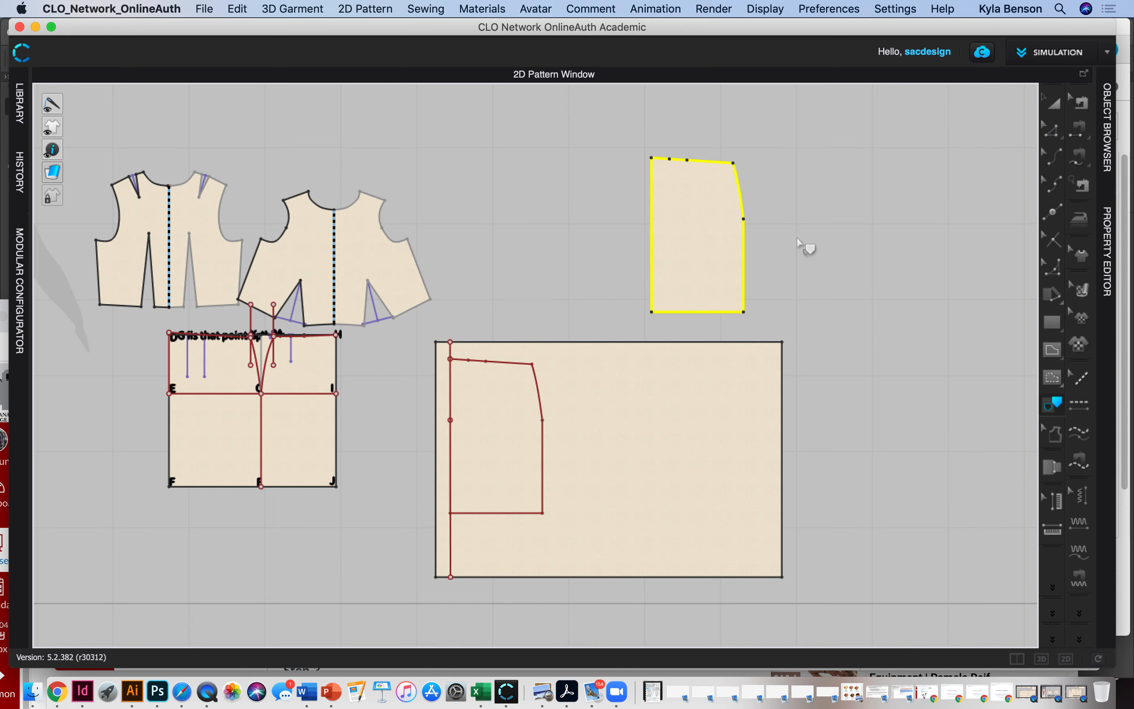
pyautogui.click(1058, 103)
pyautogui.click(656, 197)
pyautogui.moveTo(658, 201); pyautogui.dragTo(180, 532)
pyautogui.scroll(4, 338, 442)
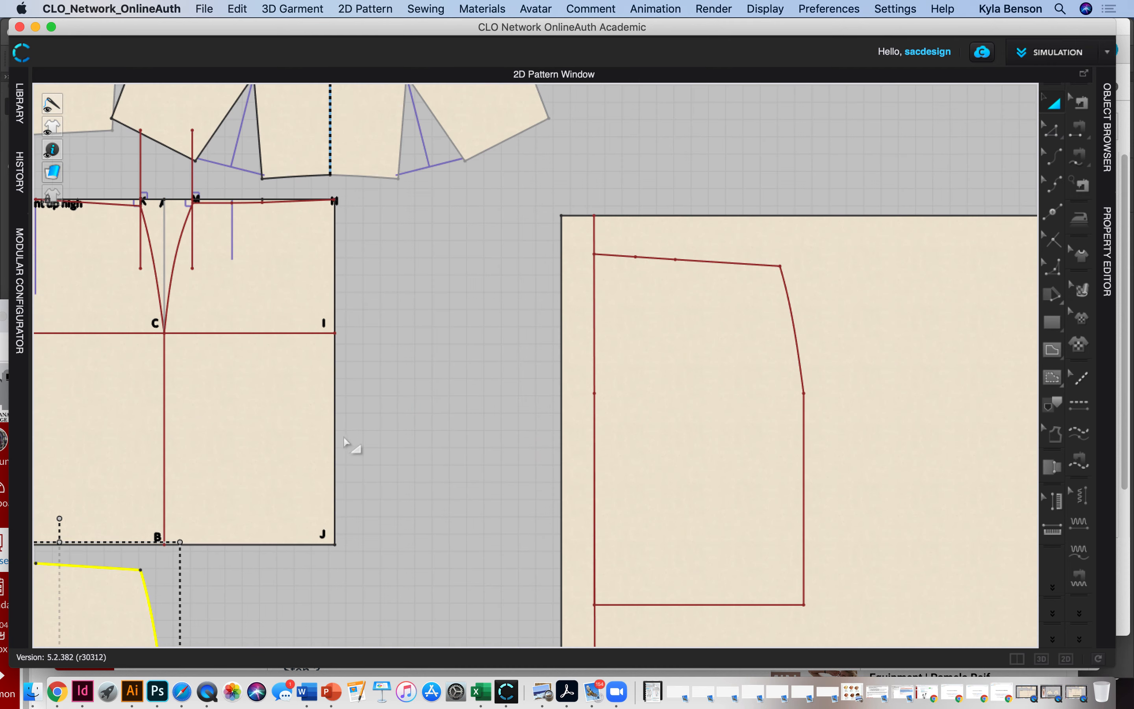
pyautogui.scroll(-1, 351, 422)
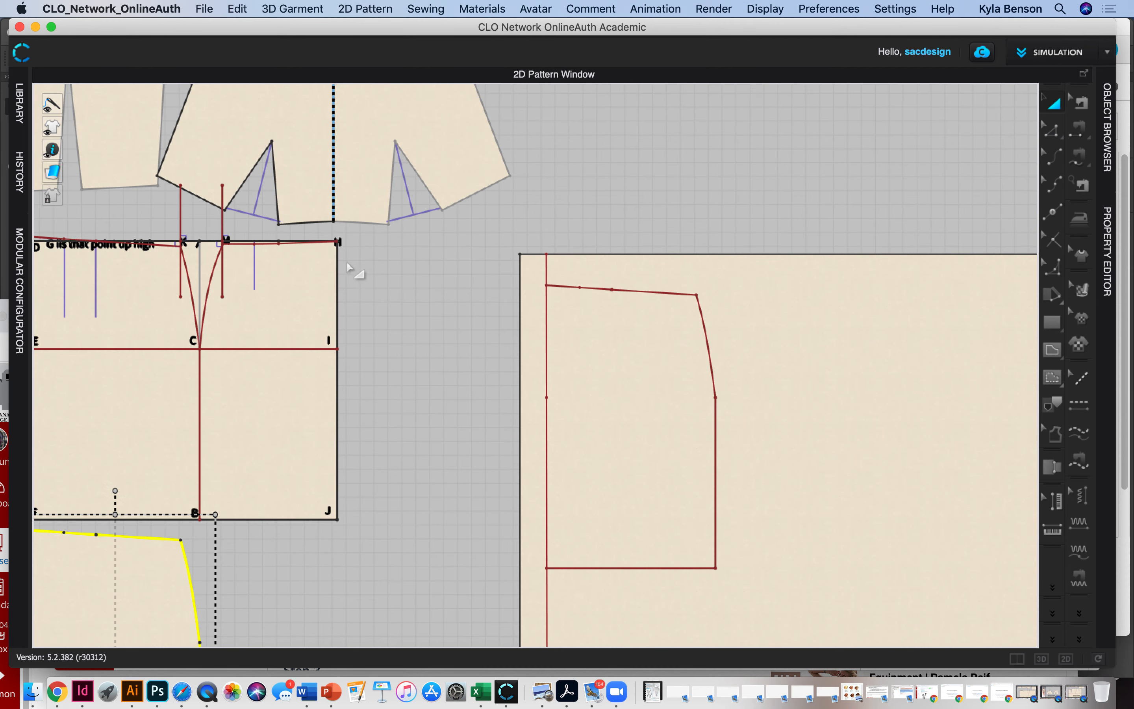
pyautogui.click(333, 301)
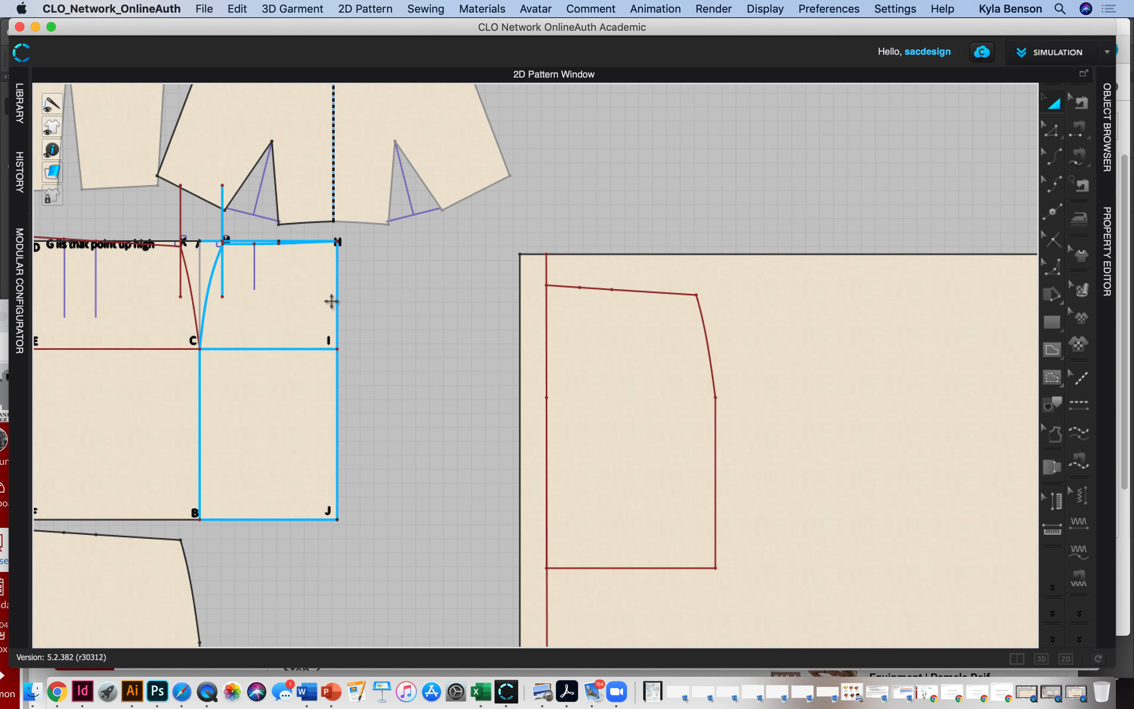
pyautogui.click(352, 307)
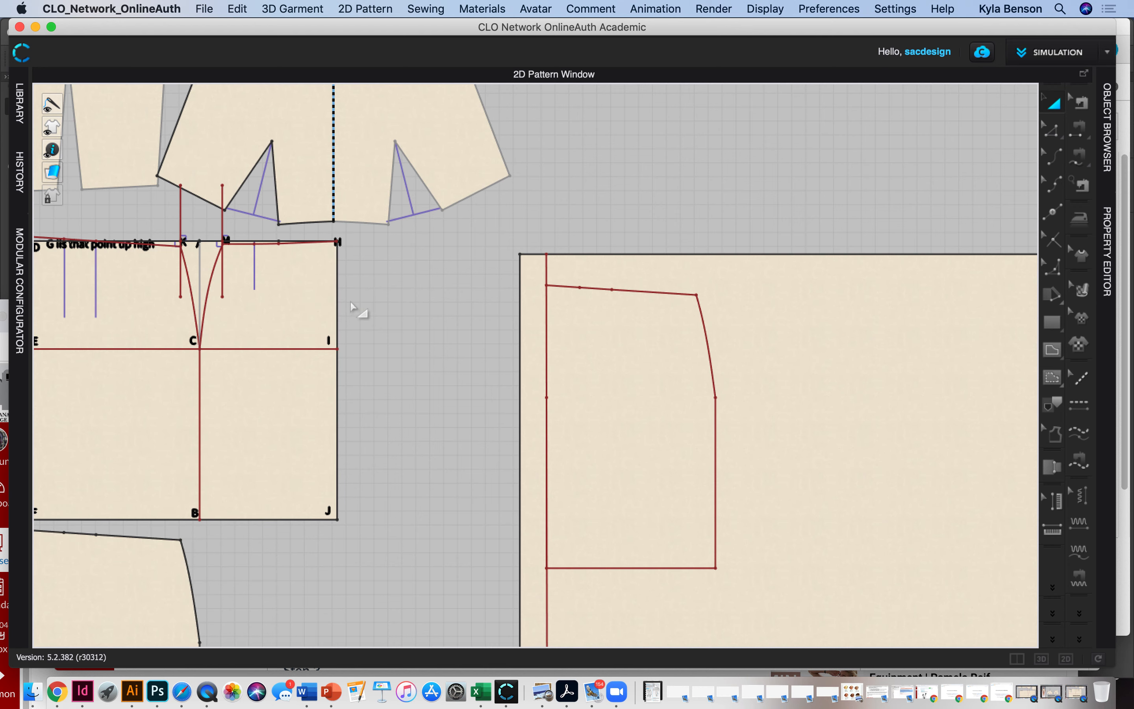
# Extend the waistline segment ending near point H to the pattern outline of the lettered skirt draft.
pyautogui.scroll(4, 302, 270)
pyautogui.click(1058, 131)
pyautogui.click(269, 211)
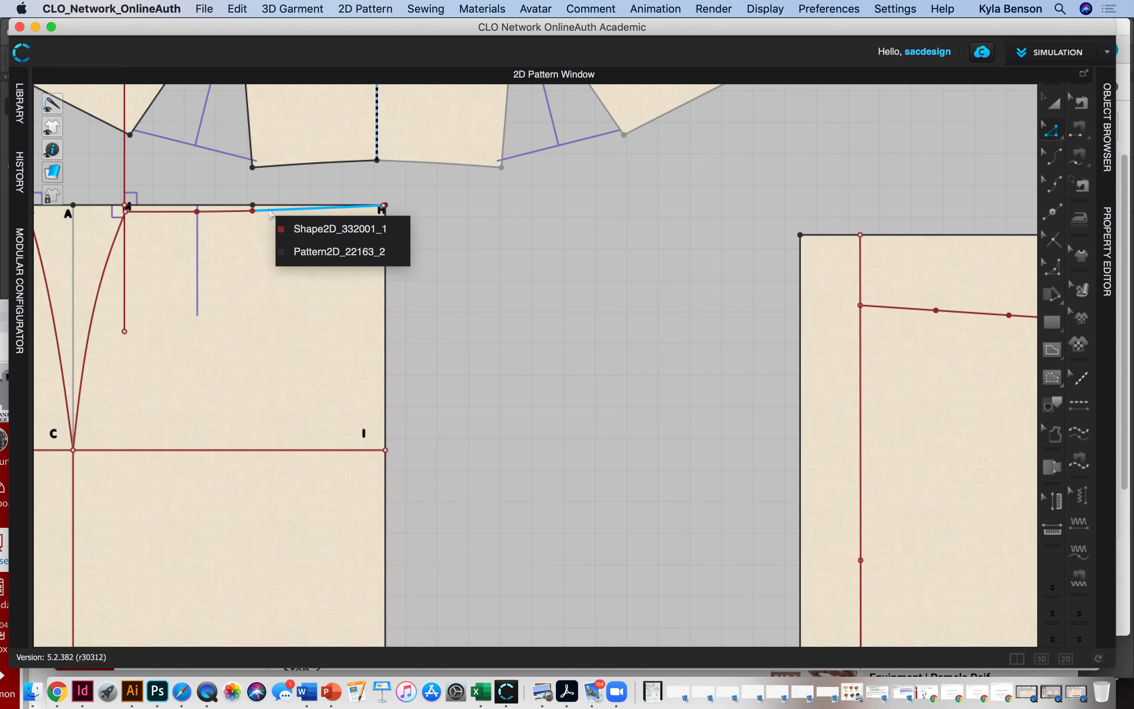
pyautogui.click(332, 229)
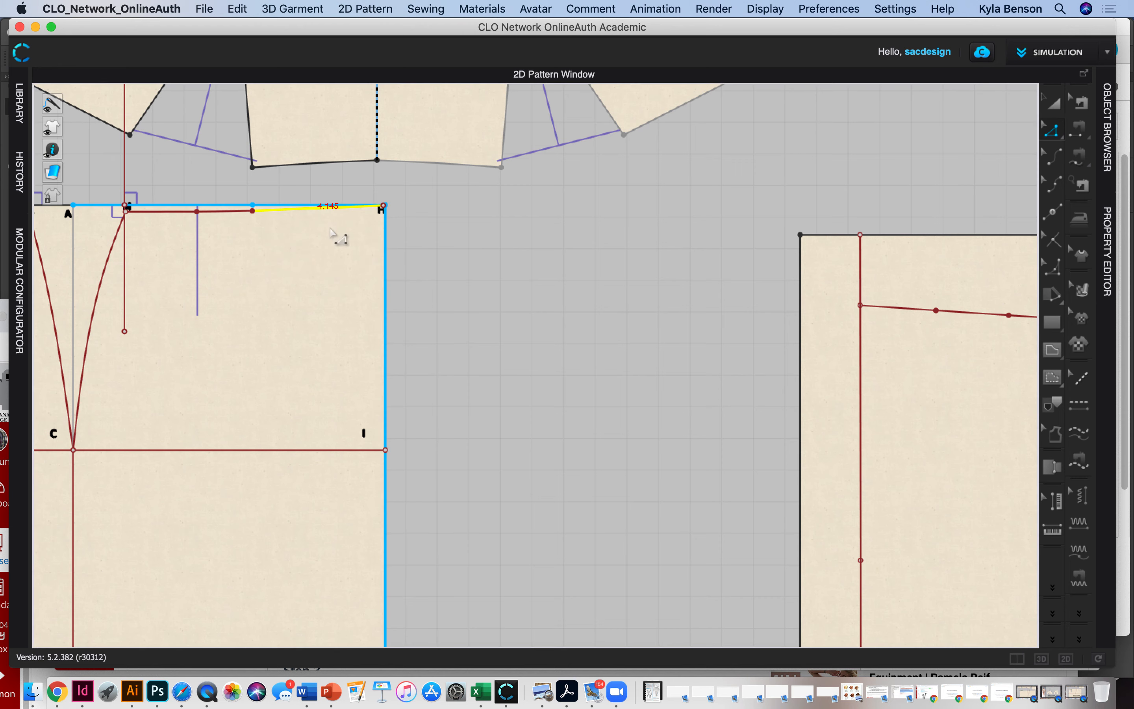
pyautogui.scroll(3, 279, 214)
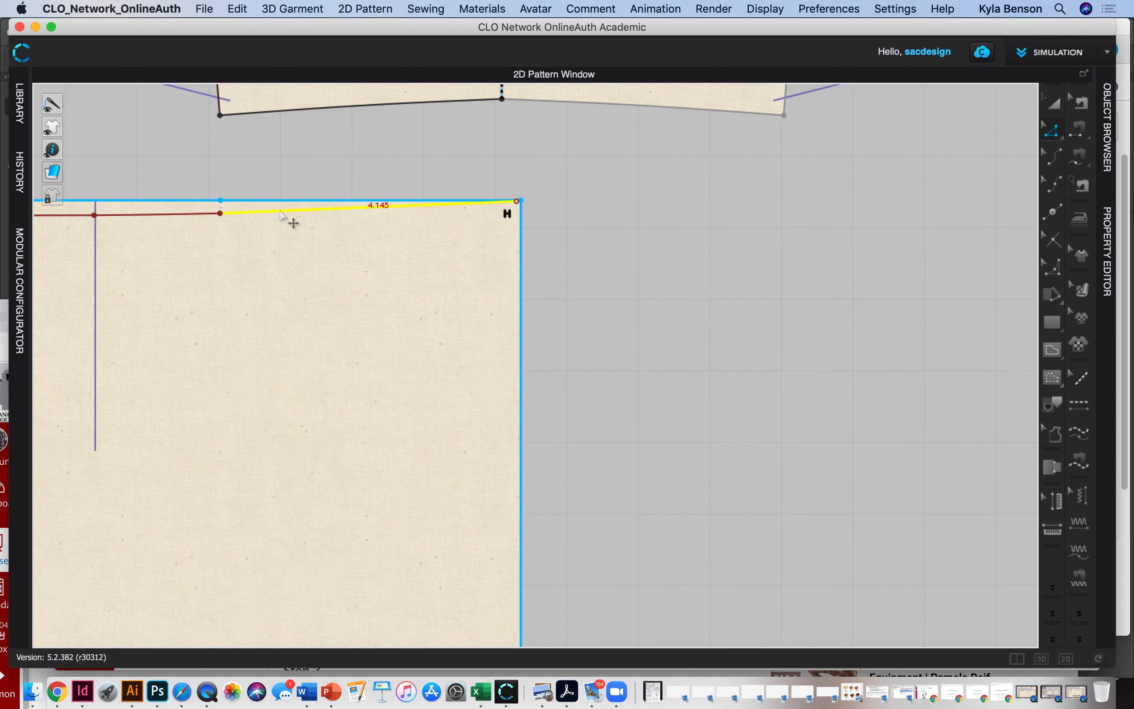
pyautogui.rightClick(280, 212)
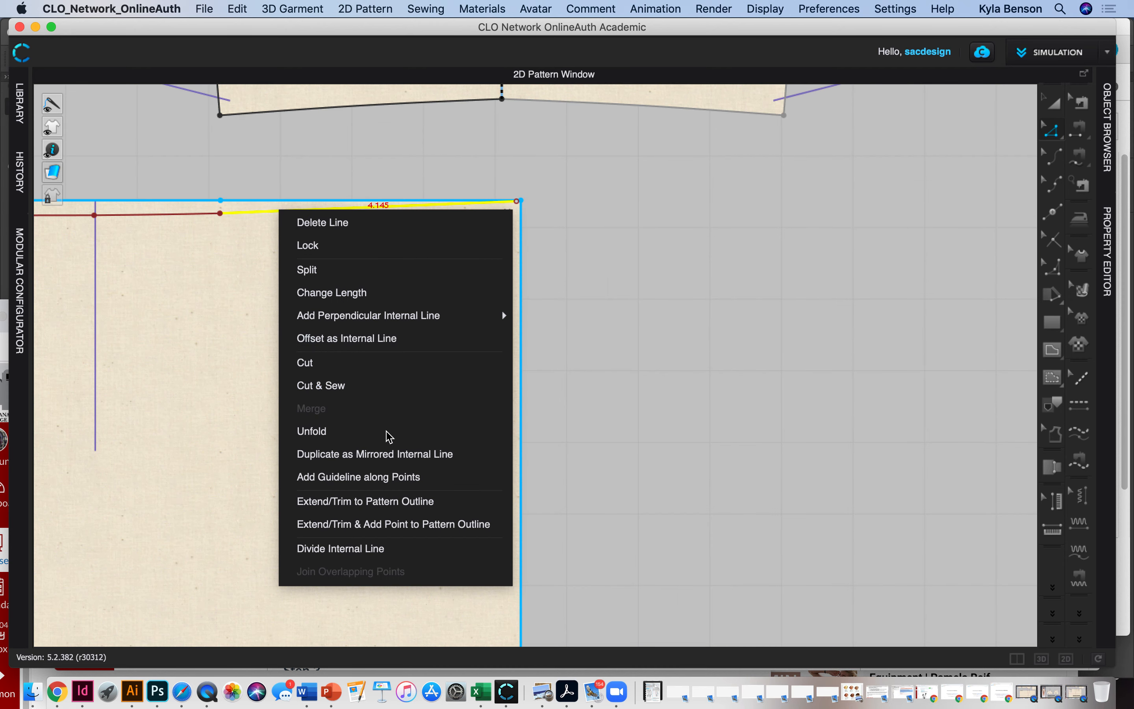
pyautogui.click(394, 501)
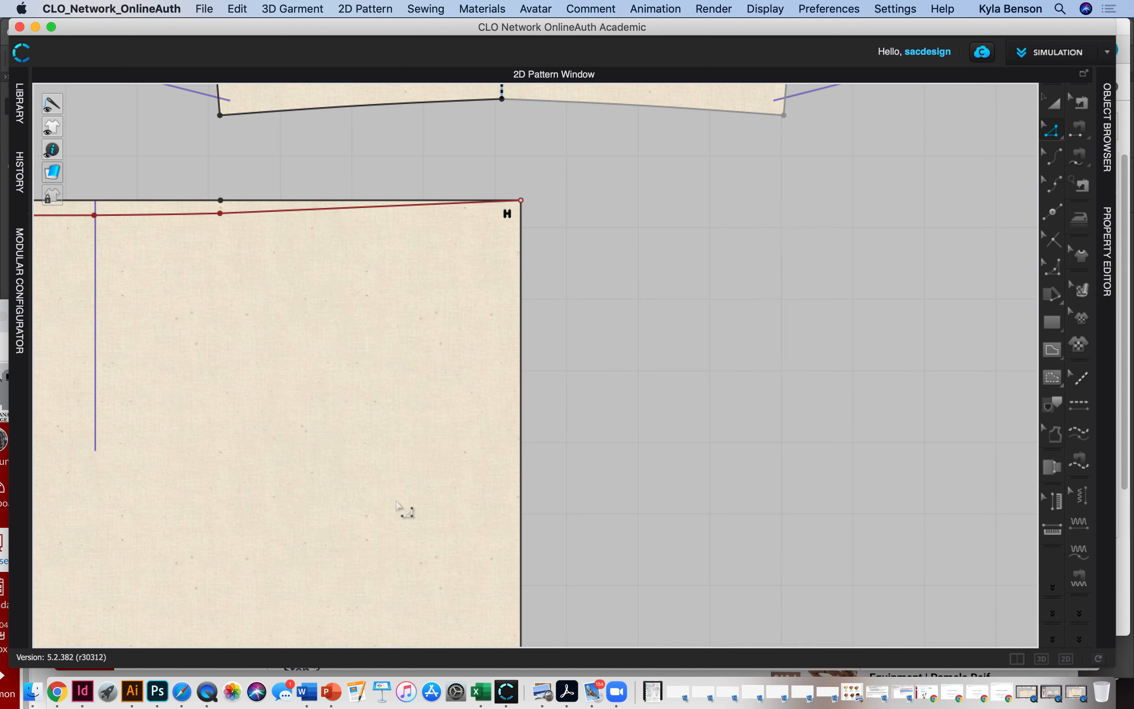
pyautogui.click(521, 392)
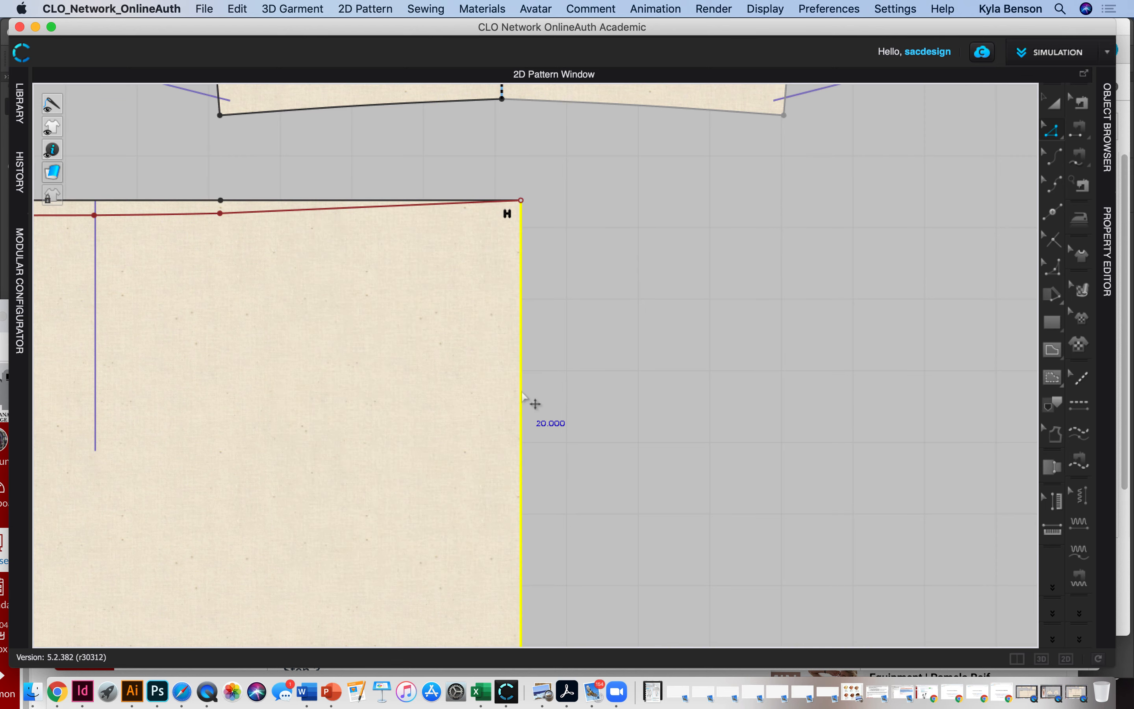
pyautogui.rightClick(522, 394)
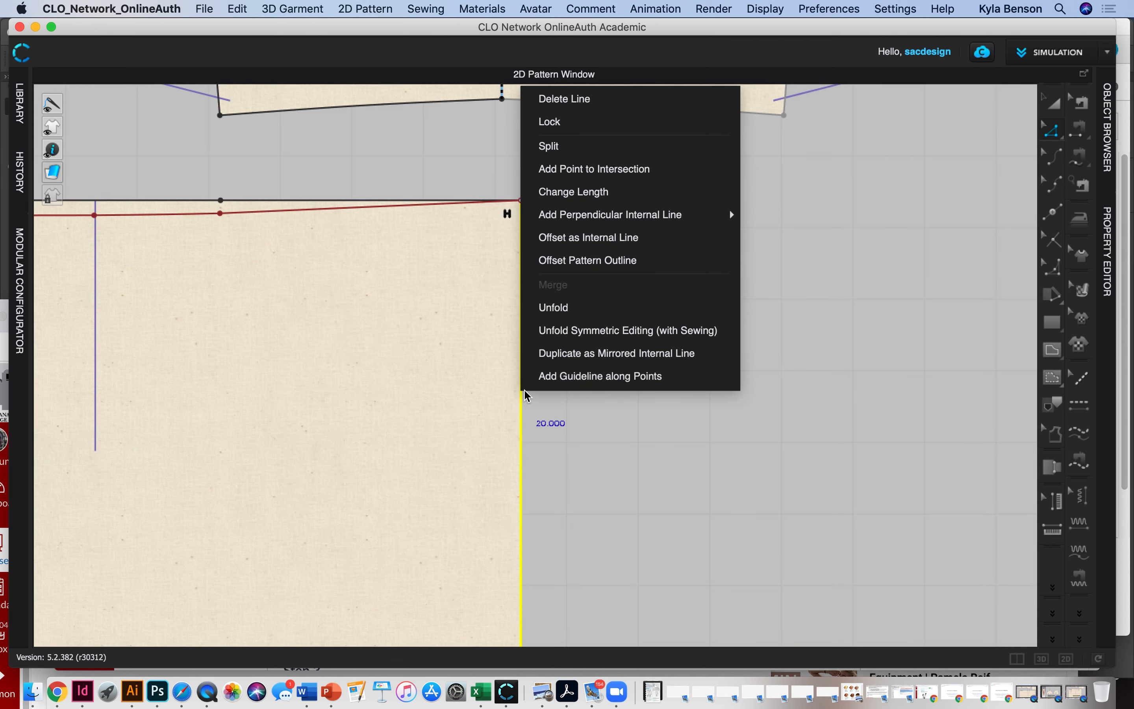
pyautogui.click(651, 470)
pyautogui.scroll(5, 655, 419)
pyautogui.scroll(-5, 654, 412)
pyautogui.scroll(-4, 655, 410)
pyautogui.moveTo(614, 457); pyautogui.dragTo(653, 324, button='right')
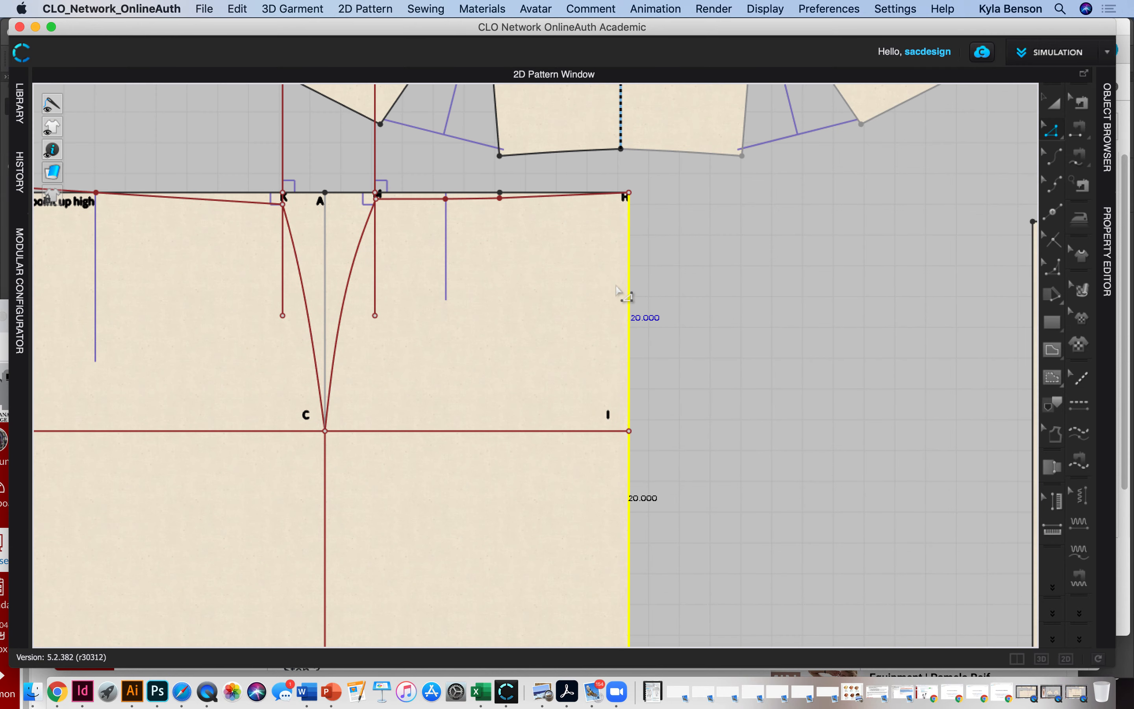
pyautogui.scroll(6, 291, 234)
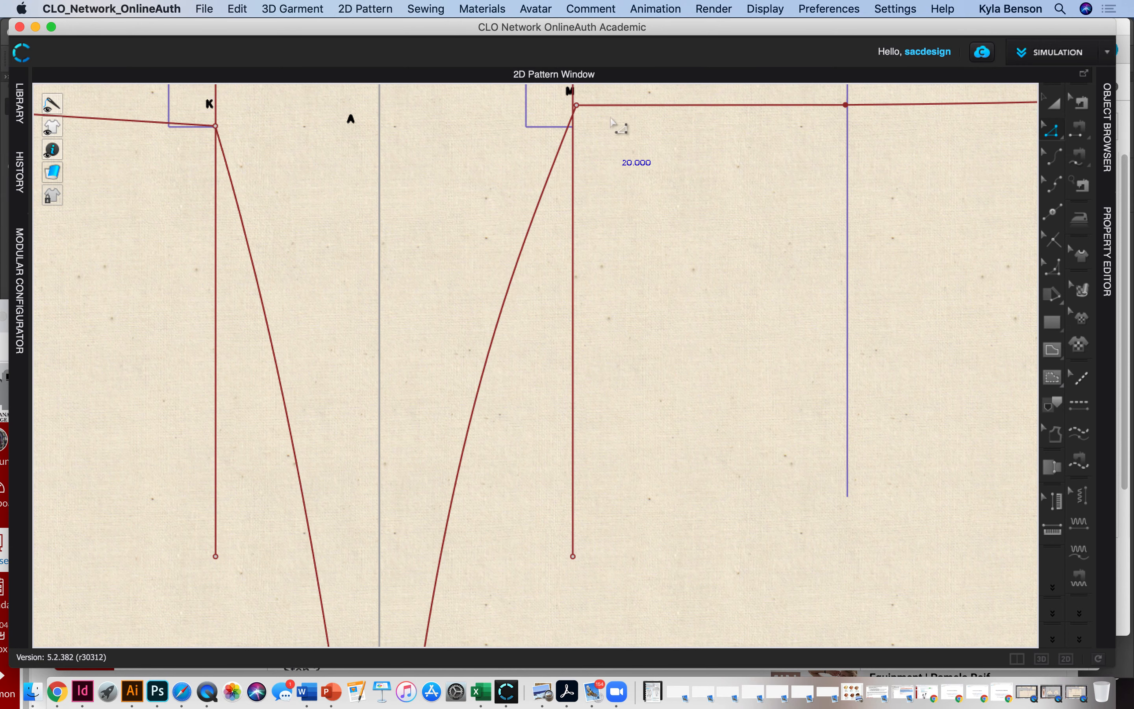
pyautogui.scroll(-4, 608, 137)
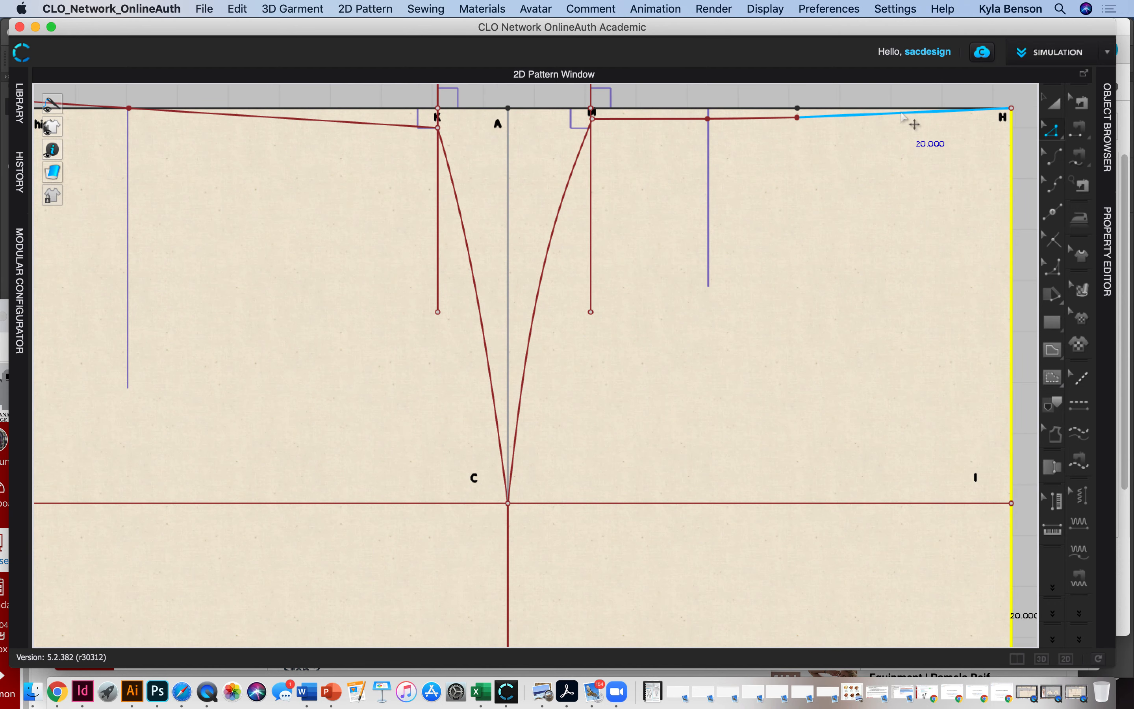
# Trace the lines H-M, the M-C hip curve, C-B, B-J and J-H as a new pattern, placed between the draft and the large rectangle.
pyautogui.click(1055, 404)
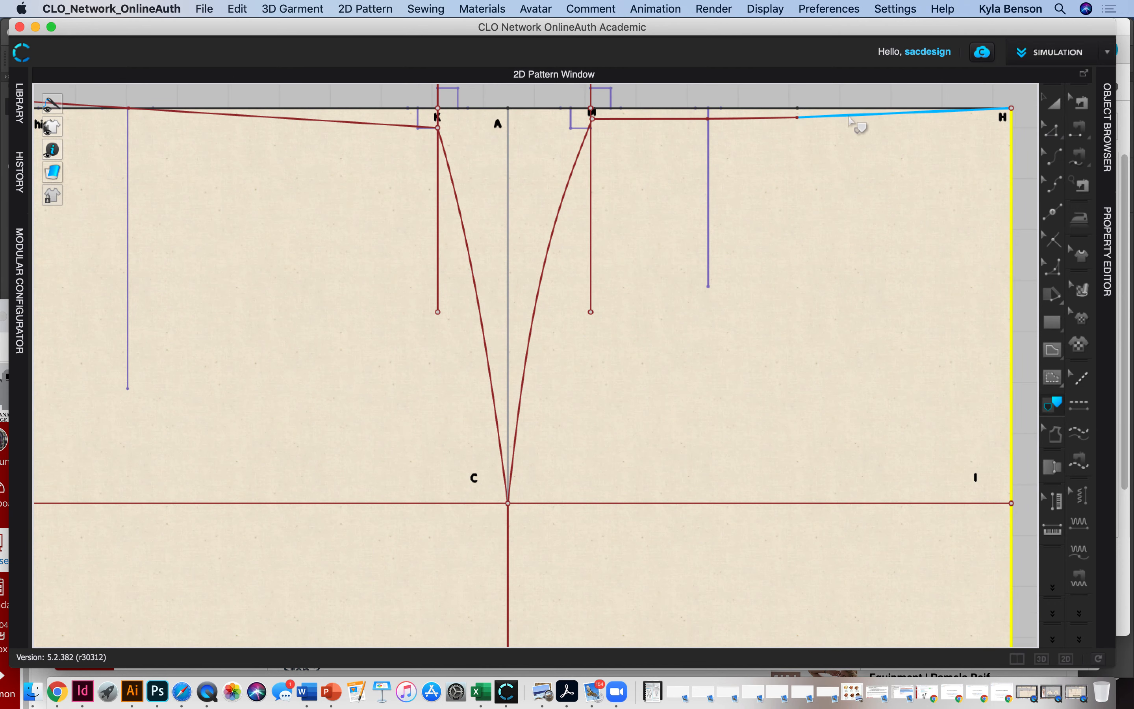
pyautogui.keyDown('shift'); pyautogui.click(675, 120); pyautogui.keyUp('shift')
pyautogui.keyDown('shift'); pyautogui.click(568, 182); pyautogui.keyUp('shift')
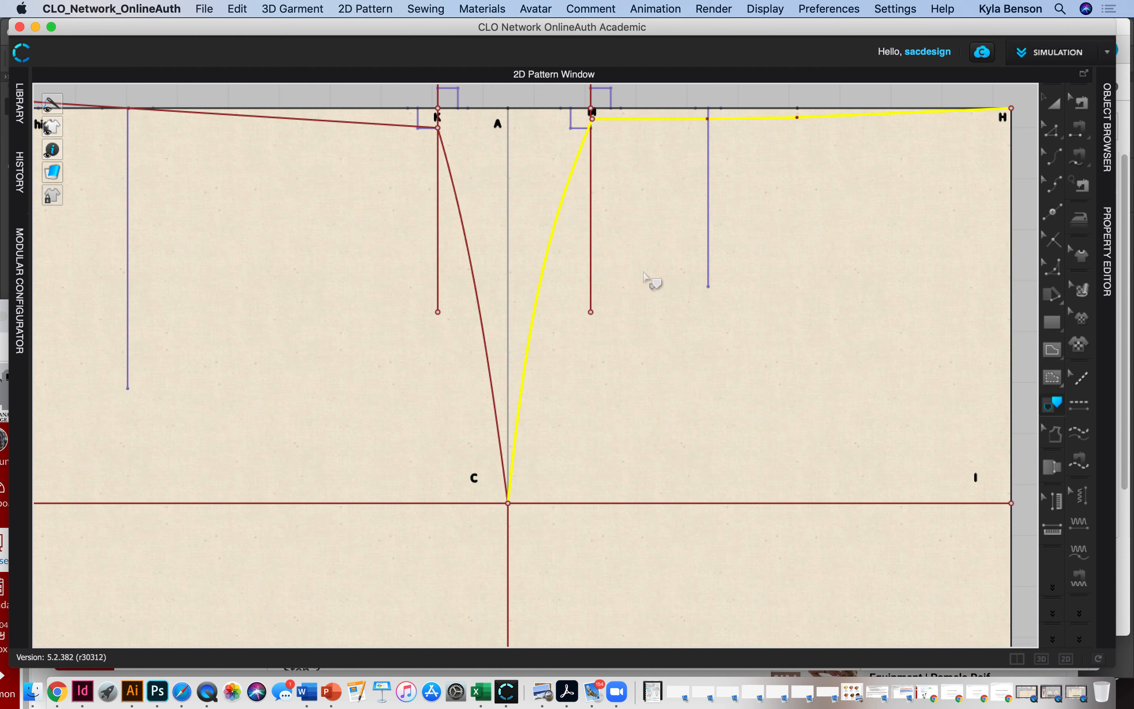
pyautogui.scroll(4, 642, 303)
pyautogui.scroll(-2, 643, 304)
pyautogui.moveTo(575, 114); pyautogui.dragTo(586, 229, button='middle')
pyautogui.scroll(3, 595, 227)
pyautogui.scroll(4, 595, 228)
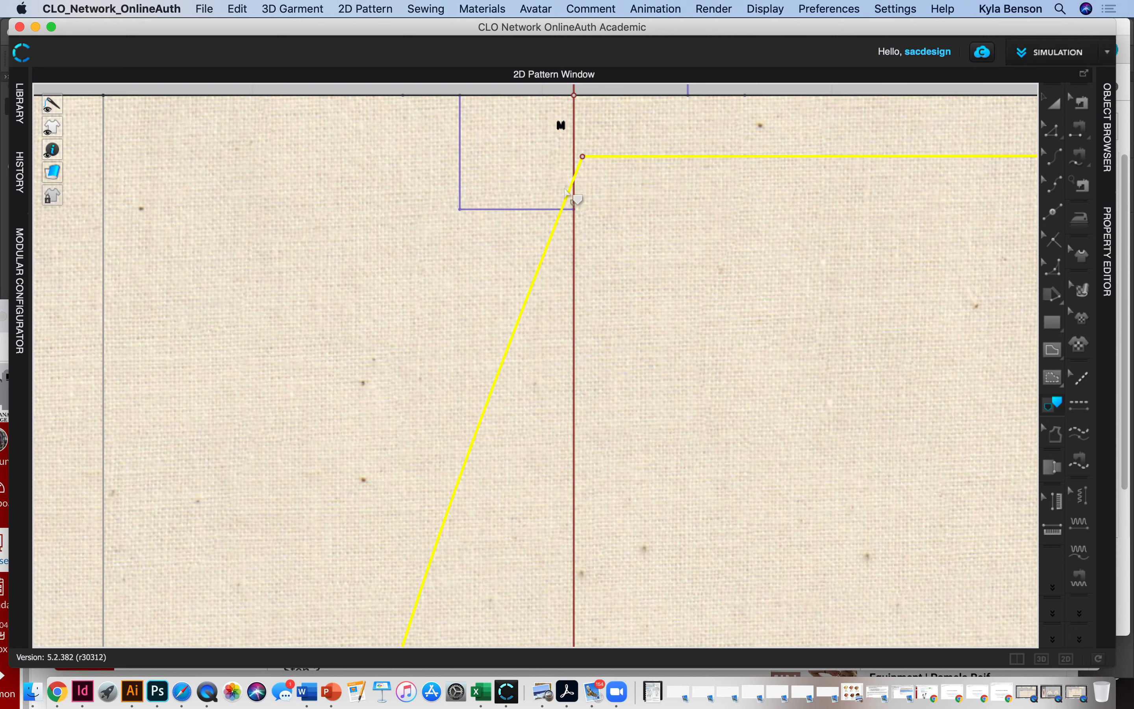
pyautogui.scroll(-4, 630, 173)
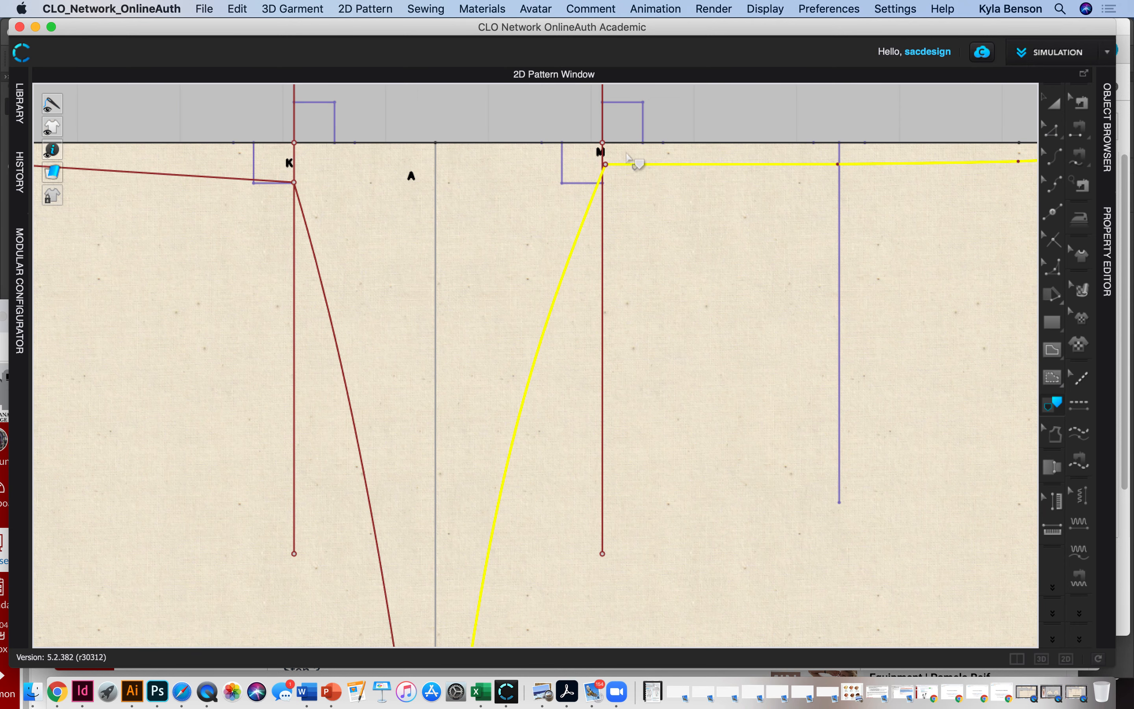
pyautogui.moveTo(708, 434); pyautogui.dragTo(587, 93, button='middle')
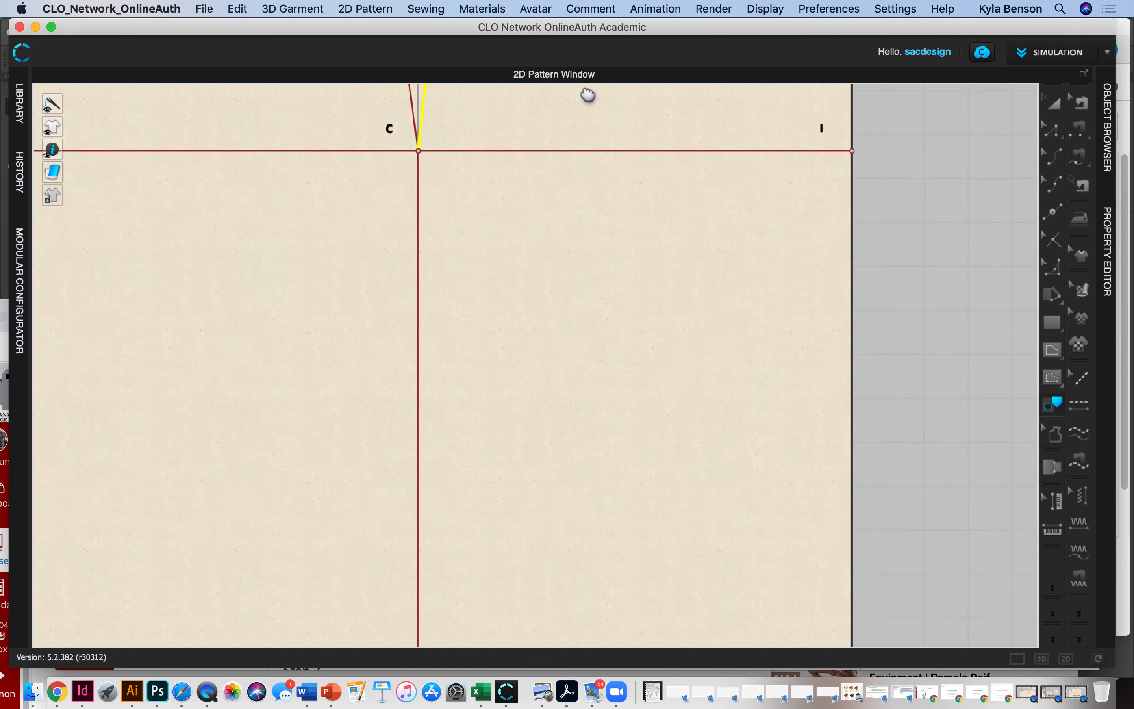
pyautogui.keyDown('shift'); pyautogui.click(430, 305); pyautogui.keyUp('shift')
pyautogui.scroll(2, 499, 334)
pyautogui.scroll(-5, 501, 333)
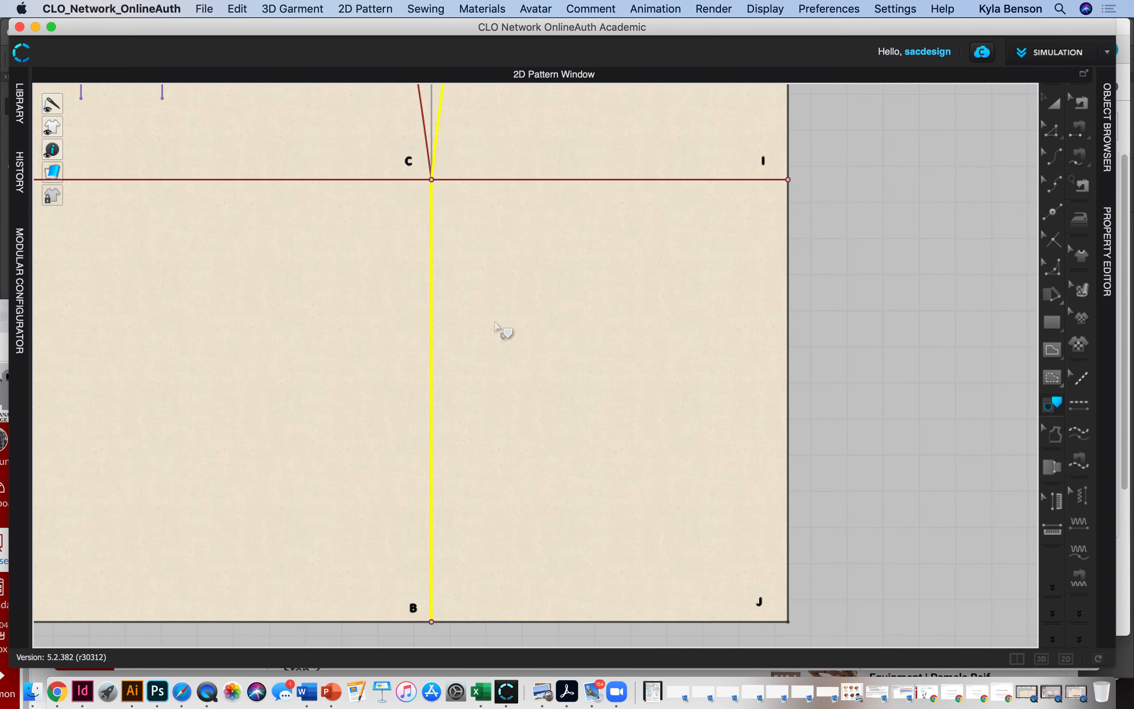
pyautogui.keyDown('shift'); pyautogui.click(582, 478); pyautogui.keyUp('shift')
pyautogui.keyDown('shift'); pyautogui.click(651, 388); pyautogui.keyUp('shift')
pyautogui.rightClick(653, 389)
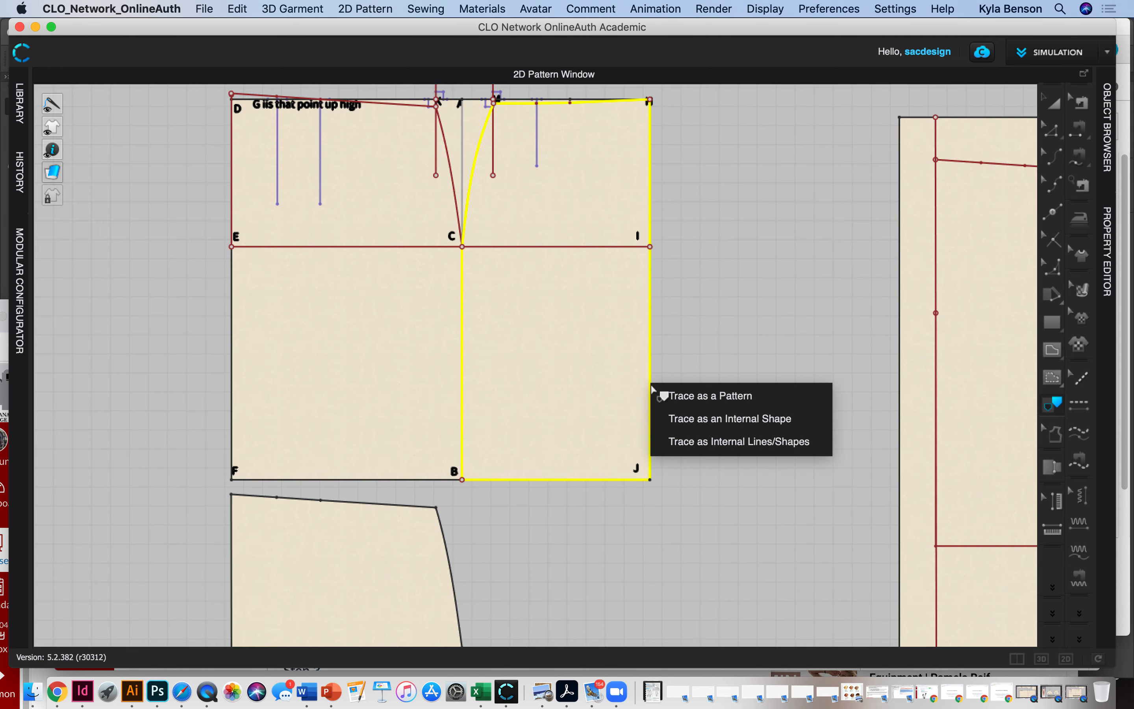
pyautogui.click(698, 396)
pyautogui.click(679, 370)
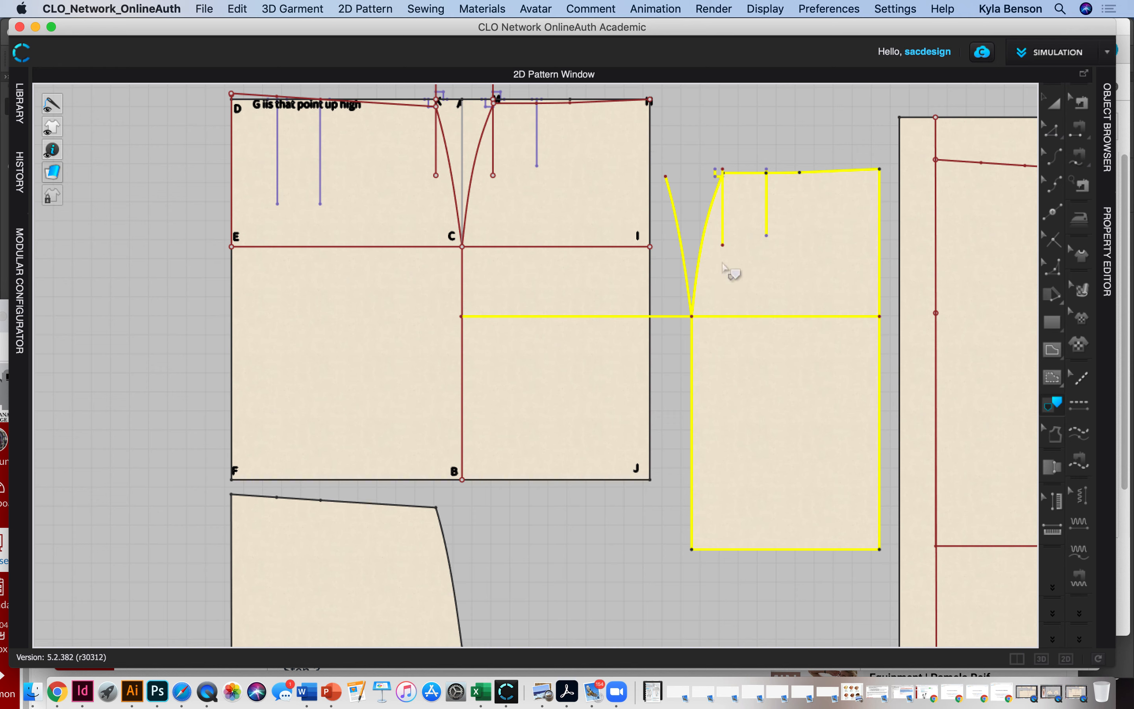
# Delete the stray hip curve lying outside the newly traced skirt piece.
pyautogui.click(1052, 131)
pyautogui.click(671, 193)
pyautogui.press('Delete')
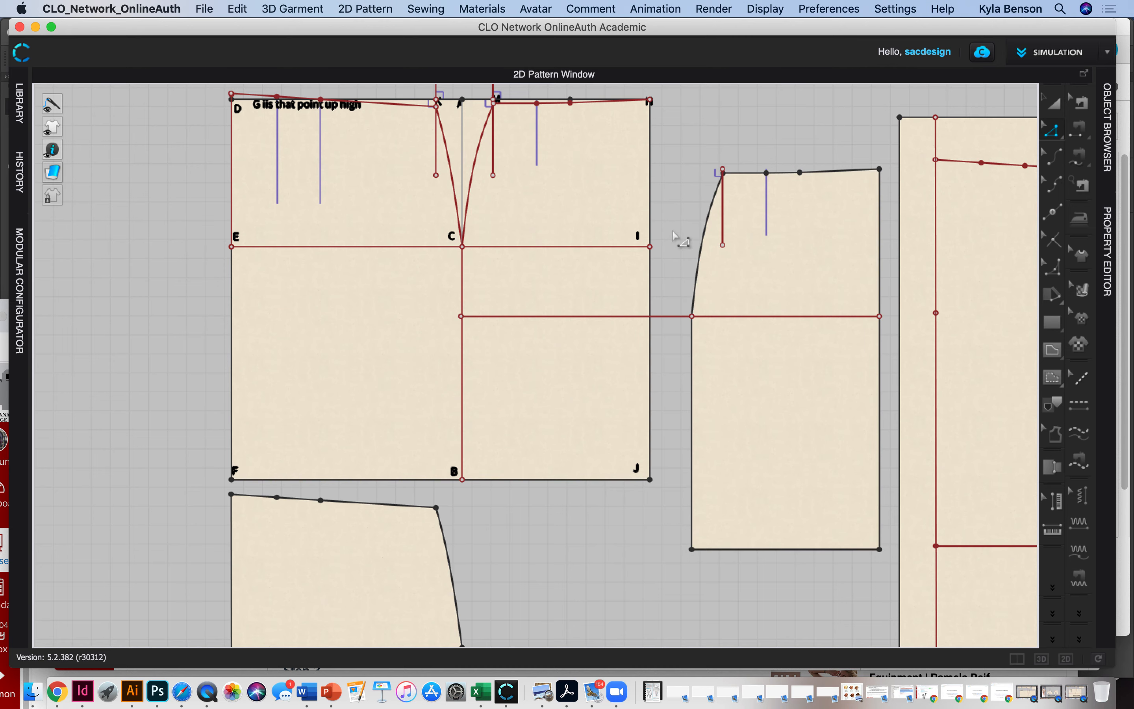
# Delete the short vertical red internal line at the waist corner above the hip curve of the new skirt piece.
pyautogui.press('v')
pyautogui.scroll(-4, 504, 271)
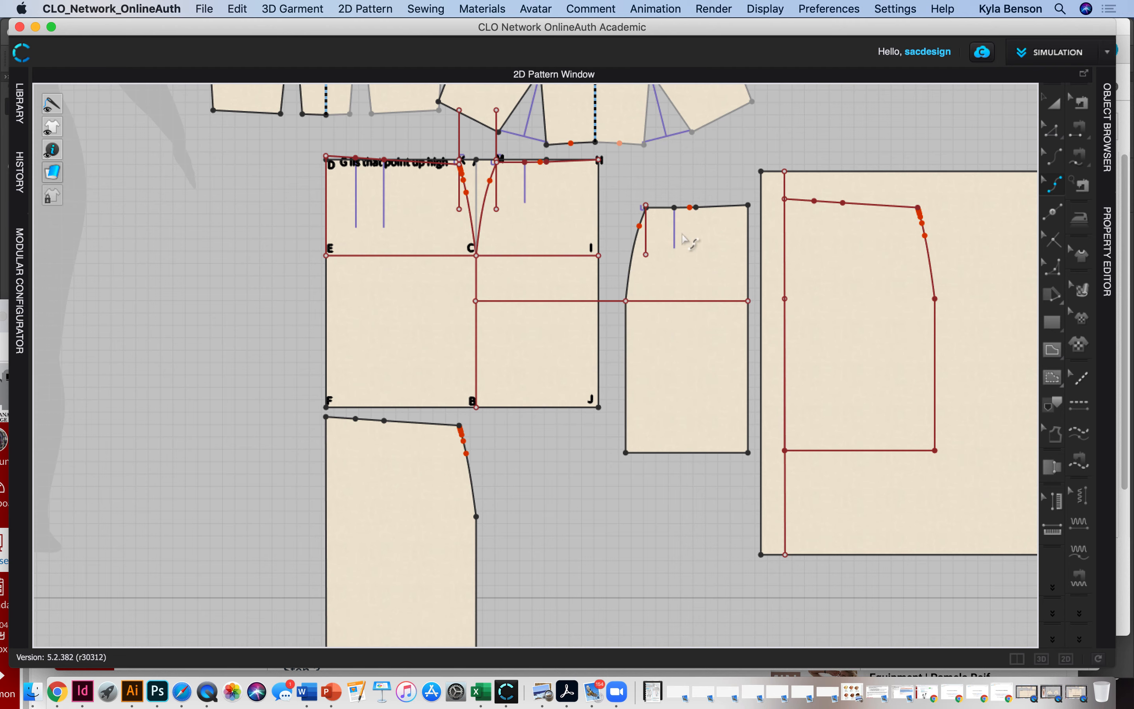
pyautogui.scroll(5, 675, 241)
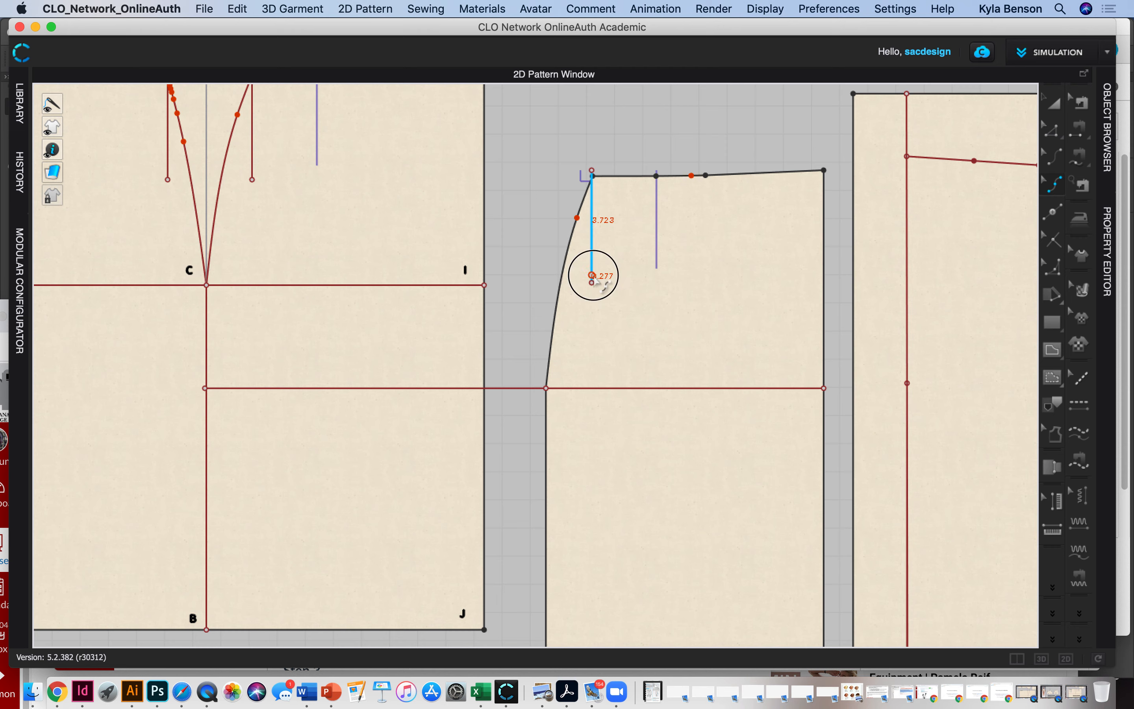
pyautogui.press('z')
pyautogui.click(593, 231)
pyautogui.press('Delete')
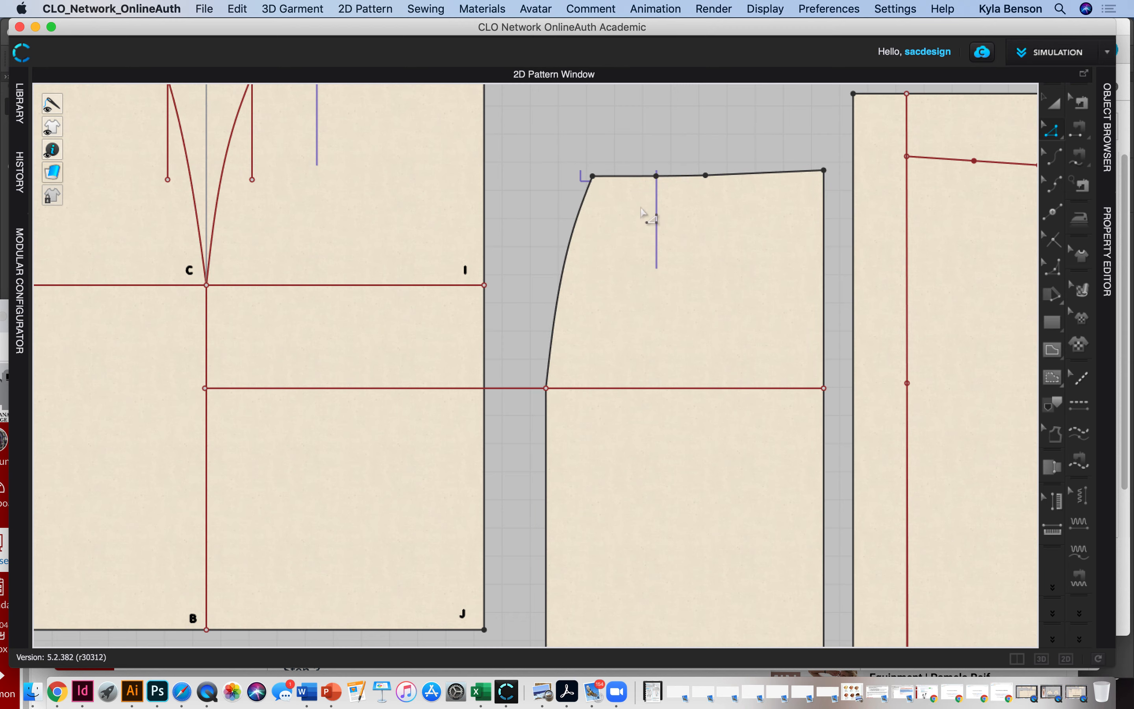
# Add a dart 0.5 in wide and 3.5 in long at the waist point nearest the hip curve on the new piece.
pyautogui.scroll(-3, 643, 213)
pyautogui.click(648, 167)
pyautogui.rightClick(649, 166)
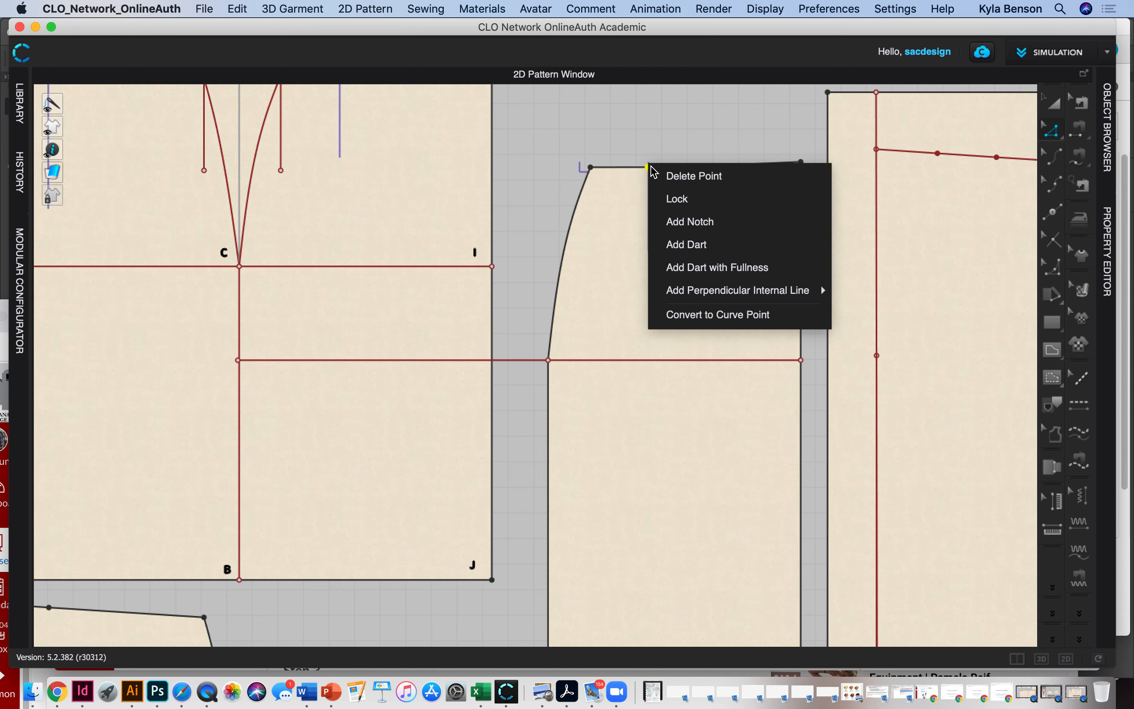
pyautogui.click(699, 244)
pyautogui.write('.5')
pyautogui.click(599, 335)
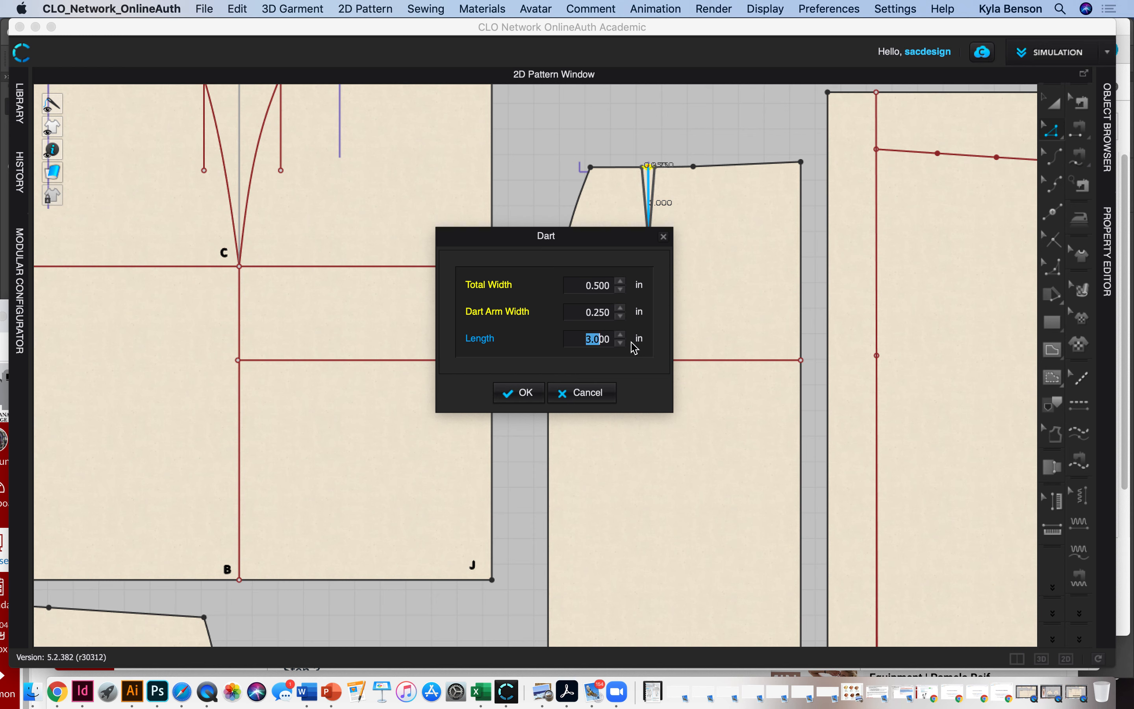
pyautogui.doubleClick(605, 337)
pyautogui.write('3.5')
pyautogui.click(518, 392)
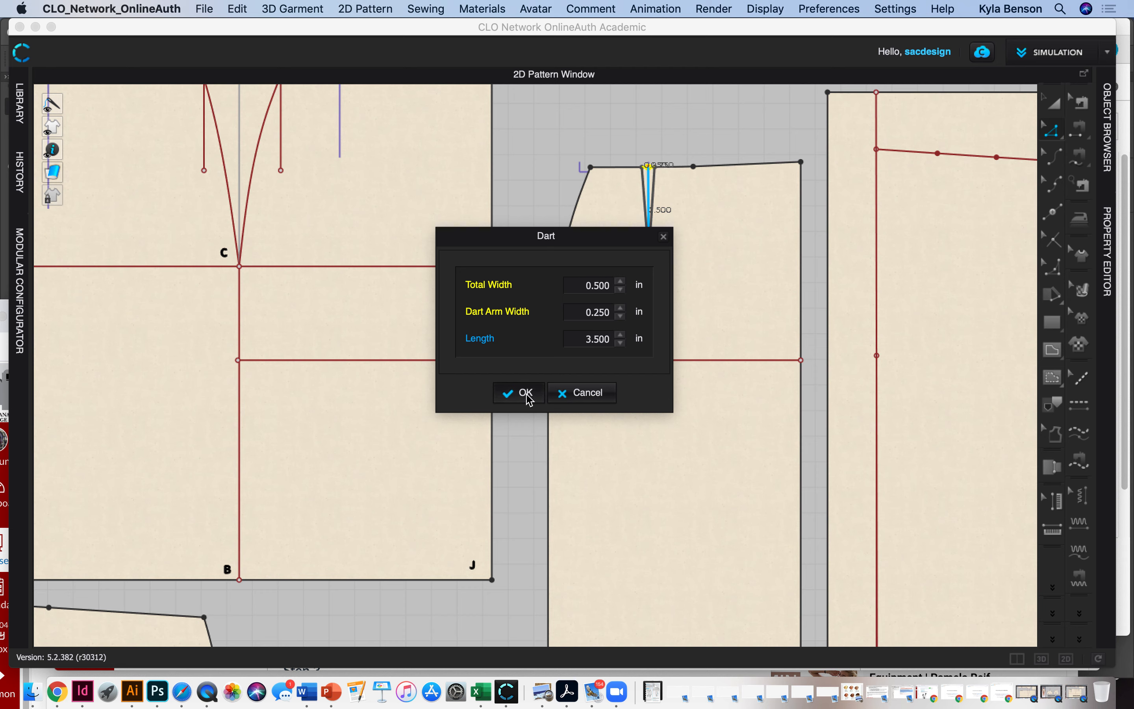
# Try a dart 0.5 in wide and 5.5 in long at the second waist point, and undo it.
pyautogui.rightClick(694, 167)
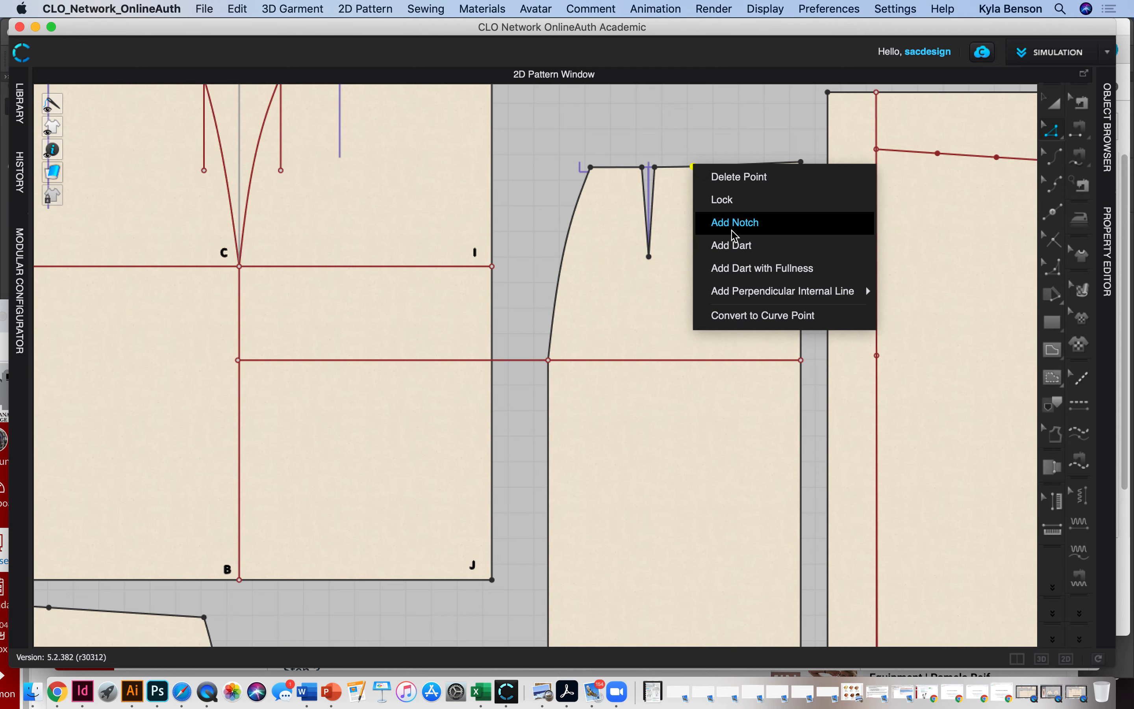
pyautogui.click(744, 253)
pyautogui.write('.5')
pyautogui.doubleClick(602, 337)
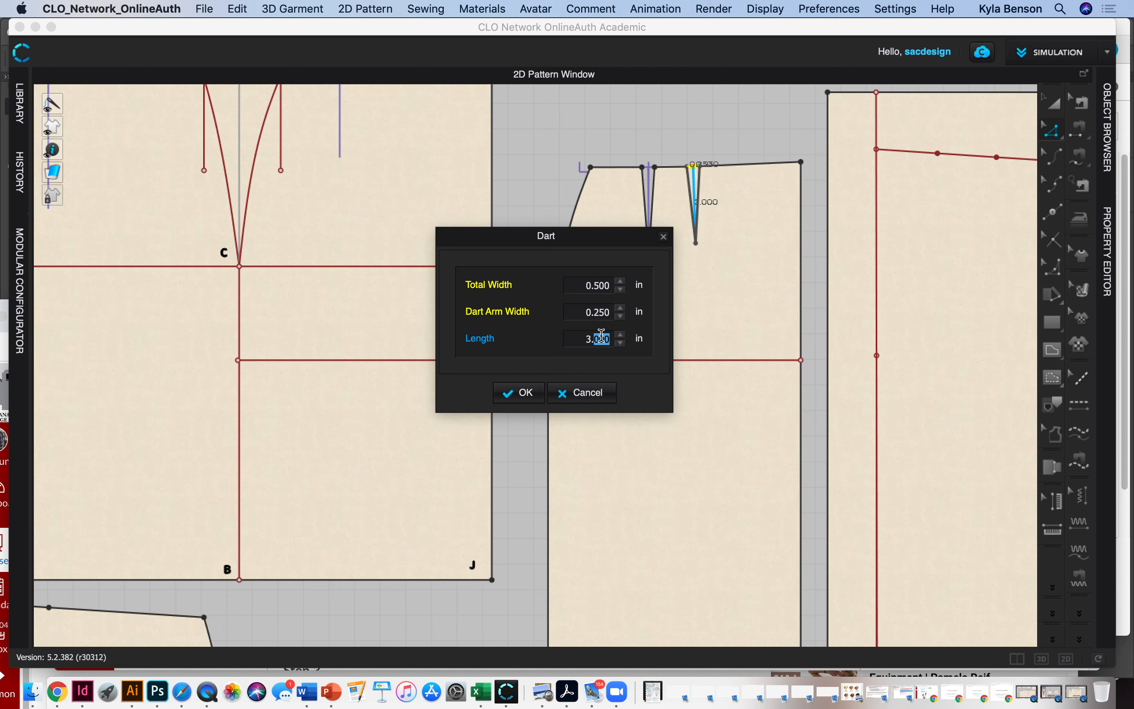
pyautogui.write('5')
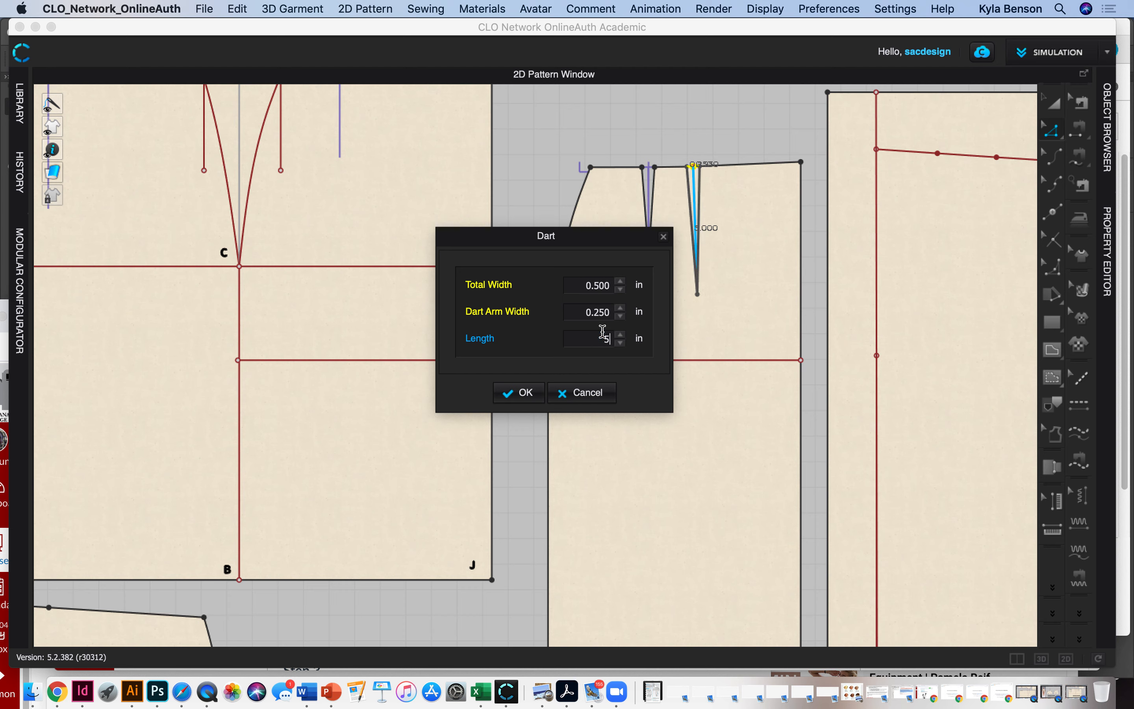
pyautogui.write('.5')
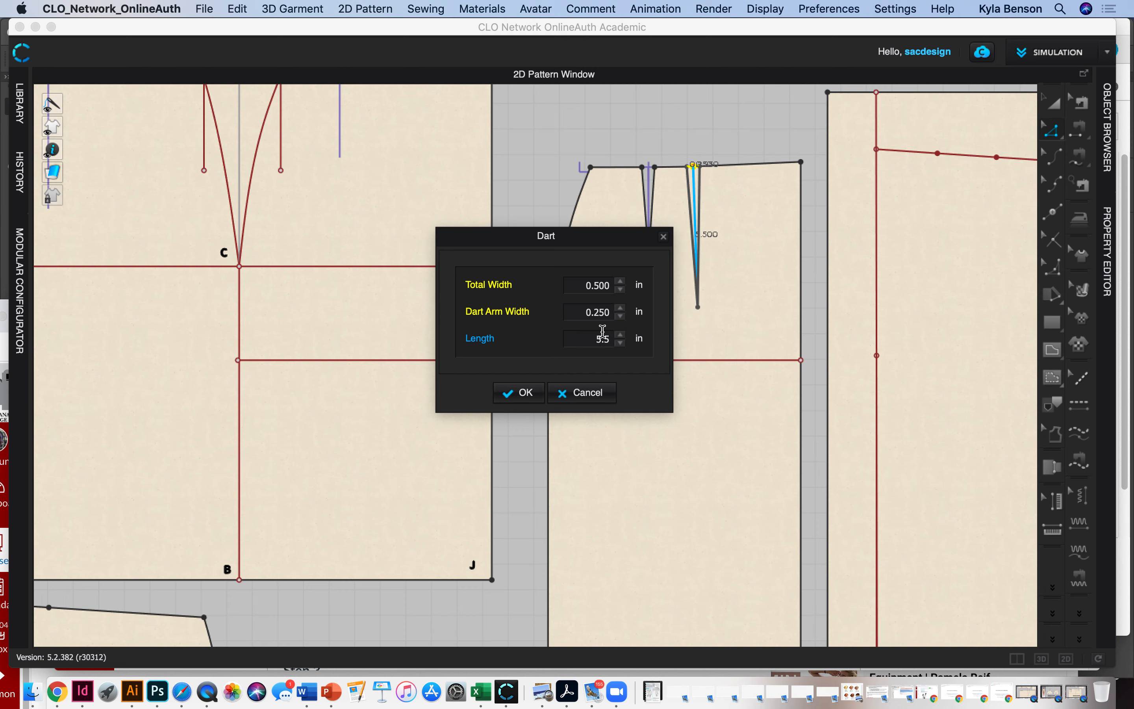
pyautogui.press('Return')
pyautogui.press('super+z')
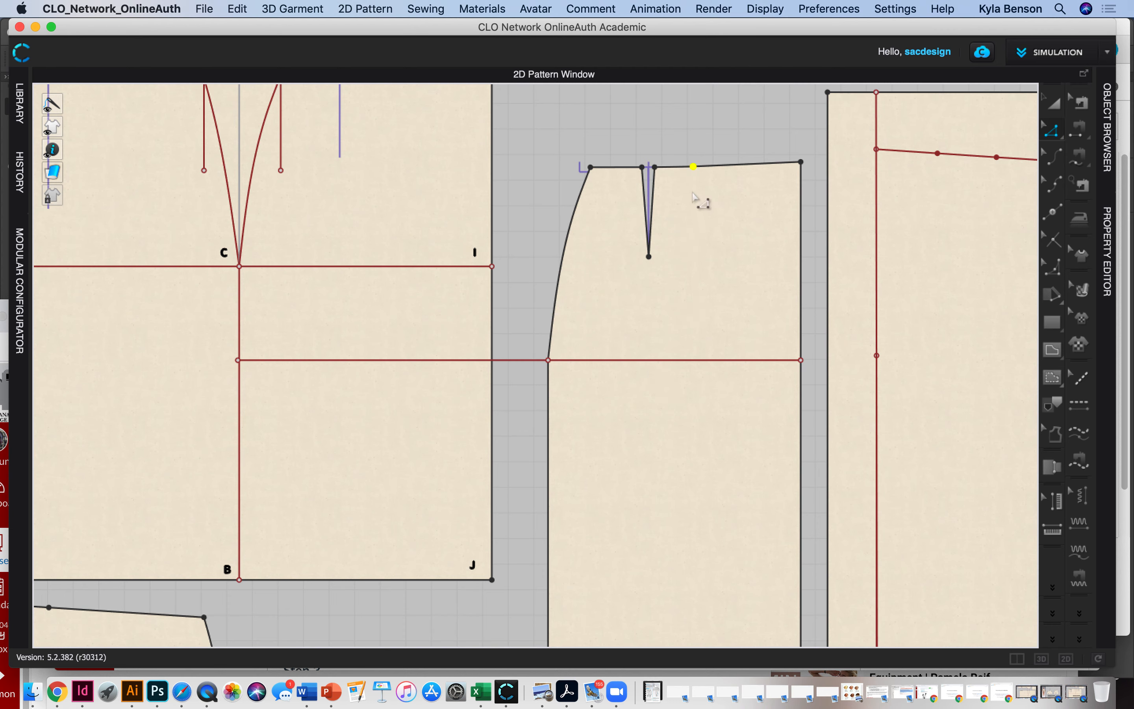
# Add a dart with a total width of 0.5 in and a length of 3.5 in at the second waist point.
pyautogui.rightClick(694, 167)
pyautogui.click(735, 246)
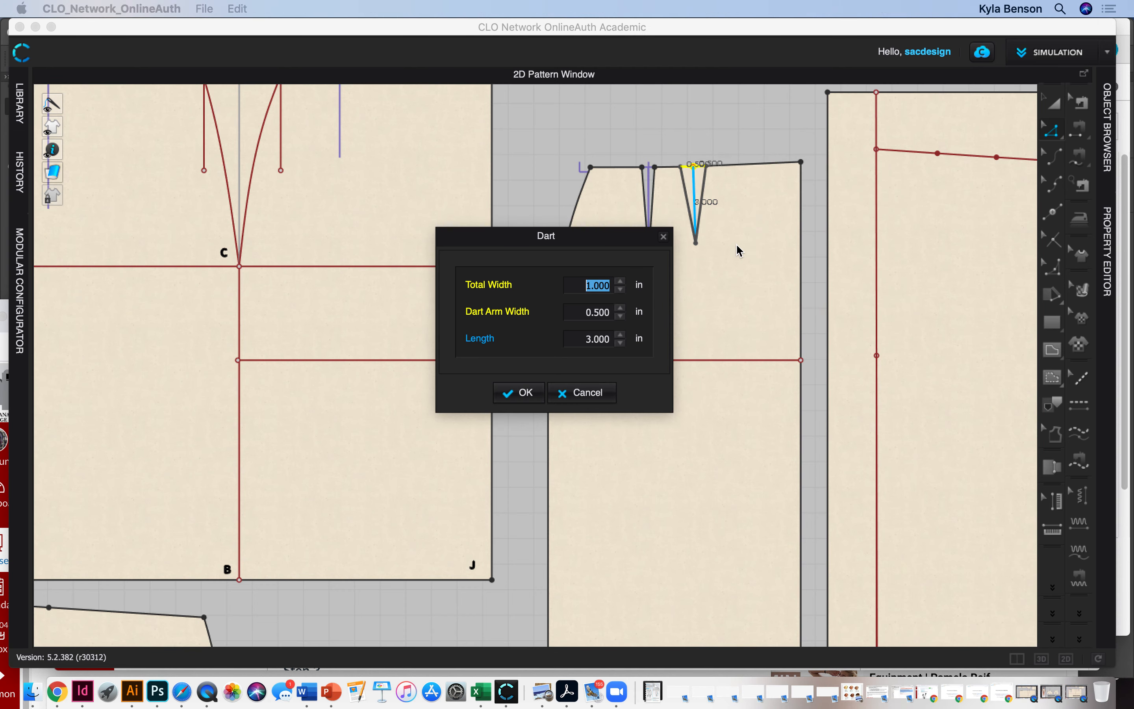
pyautogui.write('.5')
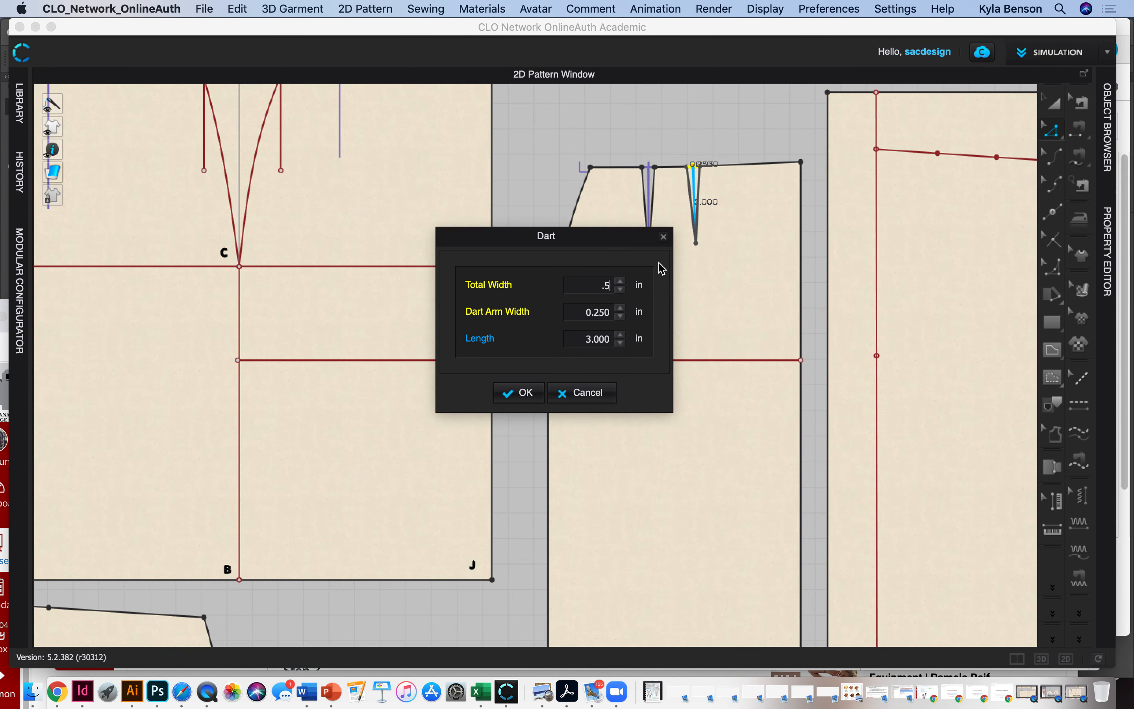
pyautogui.doubleClick(604, 338)
pyautogui.write('3.5')
pyautogui.click(520, 394)
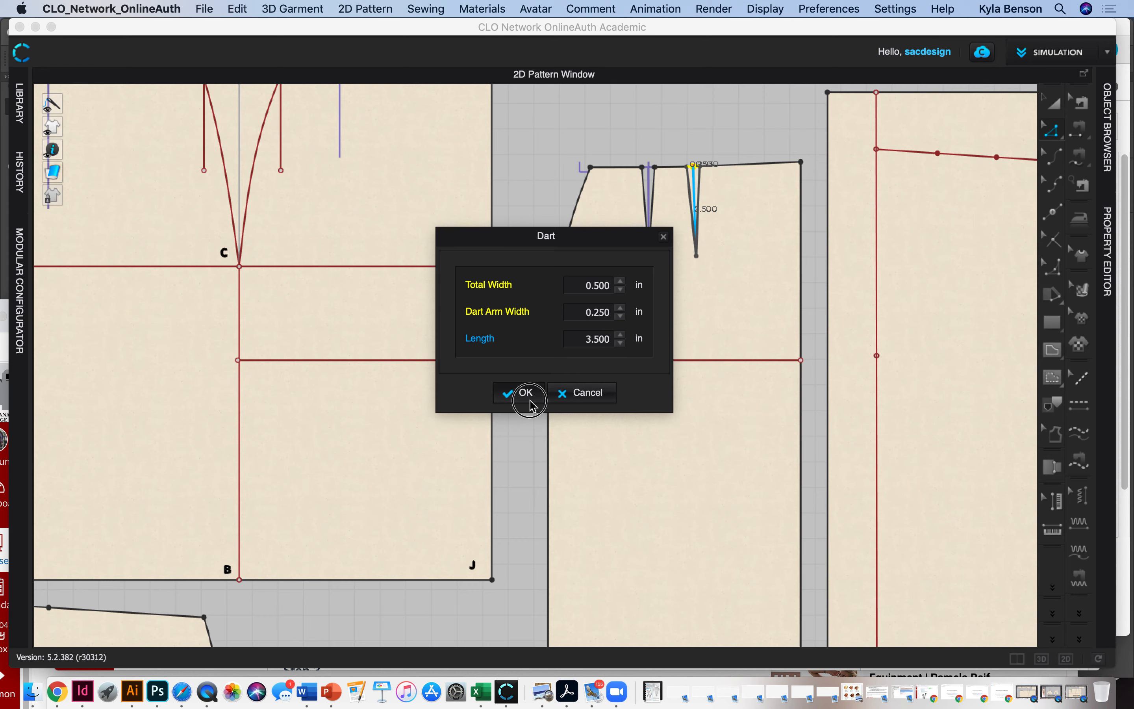
# Add a dart 1 in wide and 5.5 in long at the waist point nearest the straight vertical edge of the skirt piece below the lettered draft.
pyautogui.scroll(-6, 487, 409)
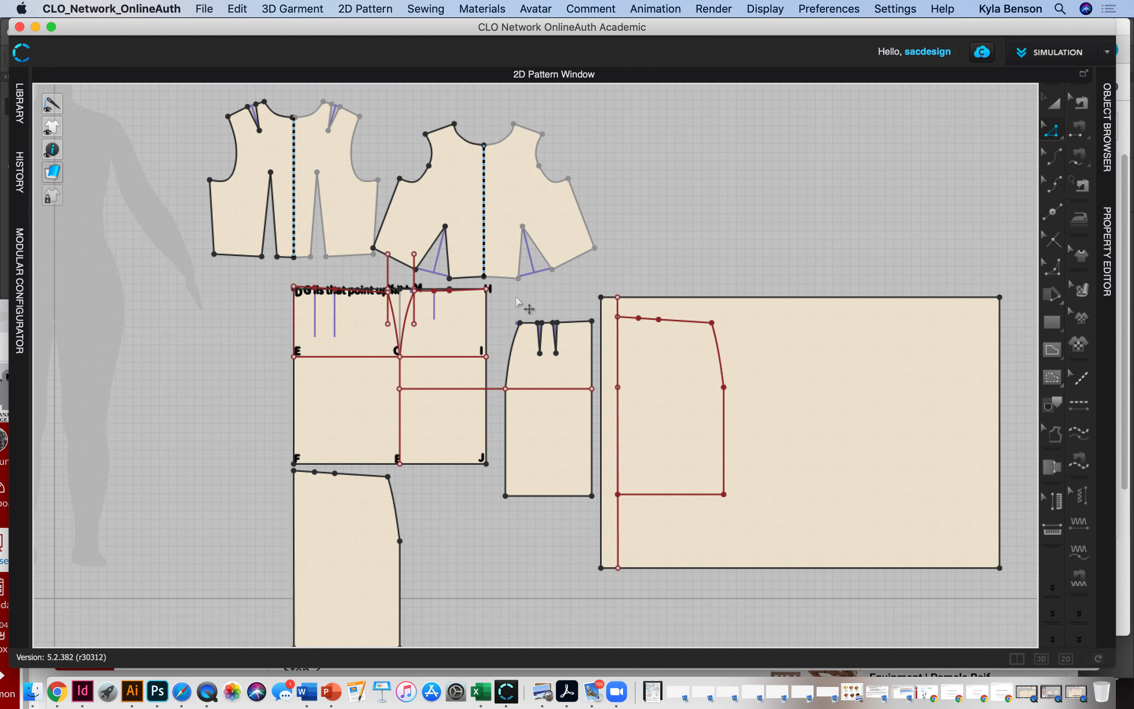
pyautogui.click(314, 473)
pyautogui.rightClick(314, 473)
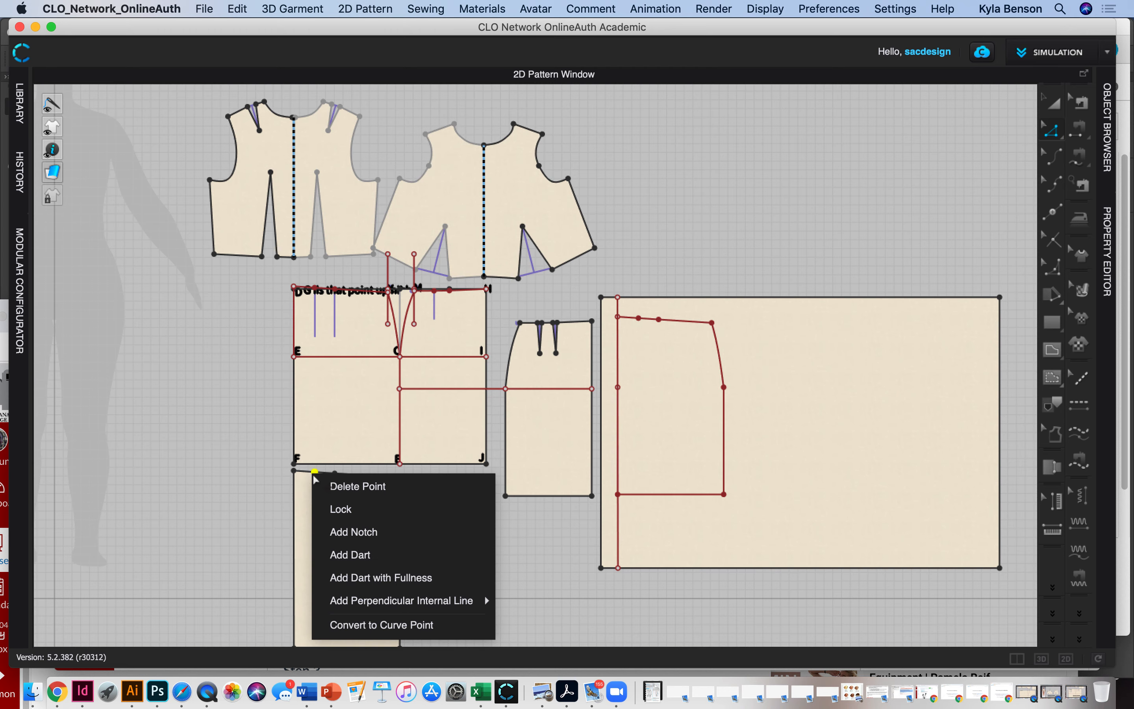
pyautogui.click(358, 554)
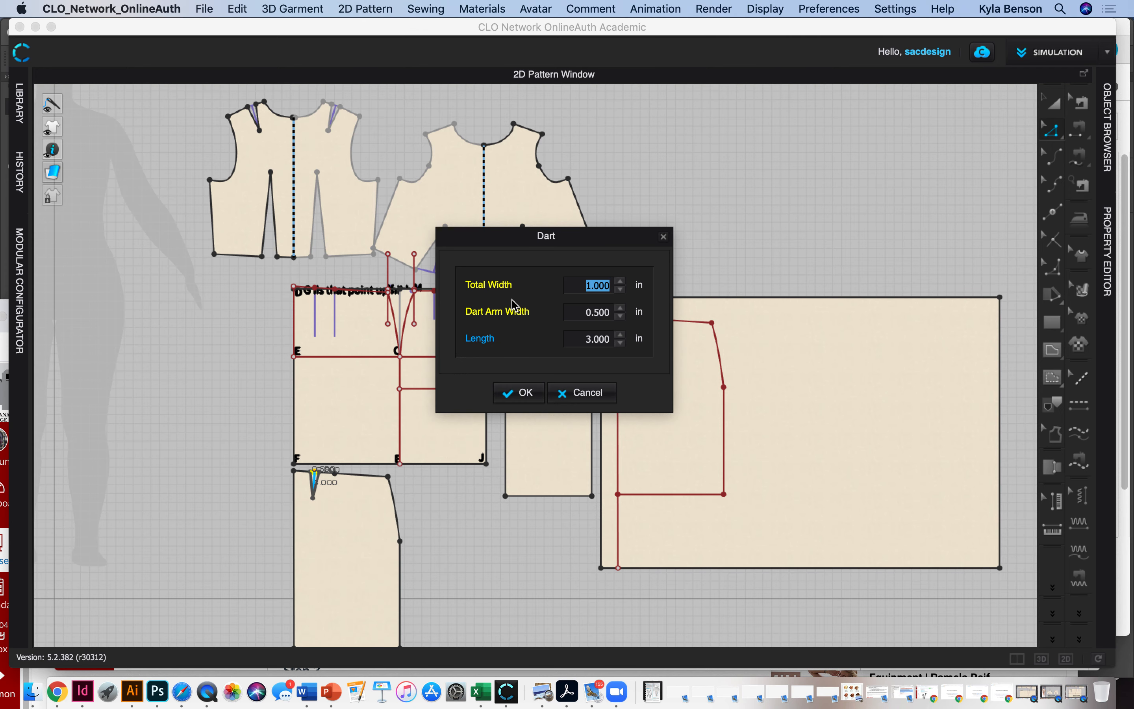
pyautogui.doubleClick(602, 339)
pyautogui.write('5.5')
pyautogui.click(518, 392)
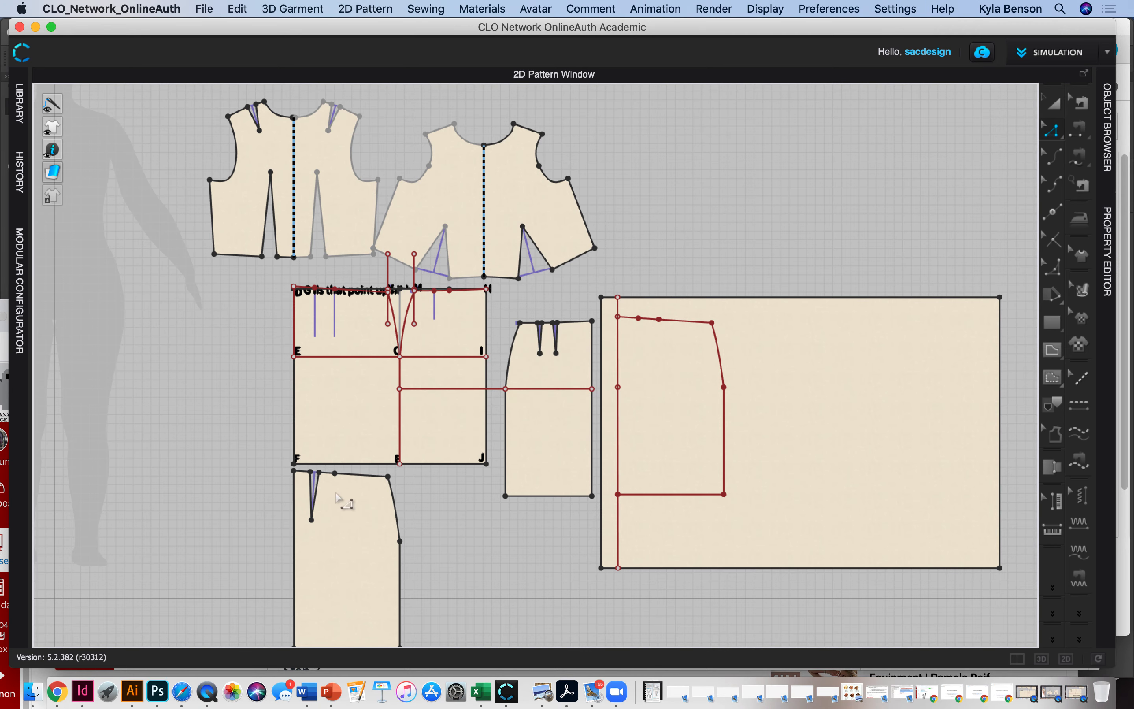
# Add a dart 5.5 in long at the second waist point of the skirt piece below the lettered draft.
pyautogui.rightClick(334, 472)
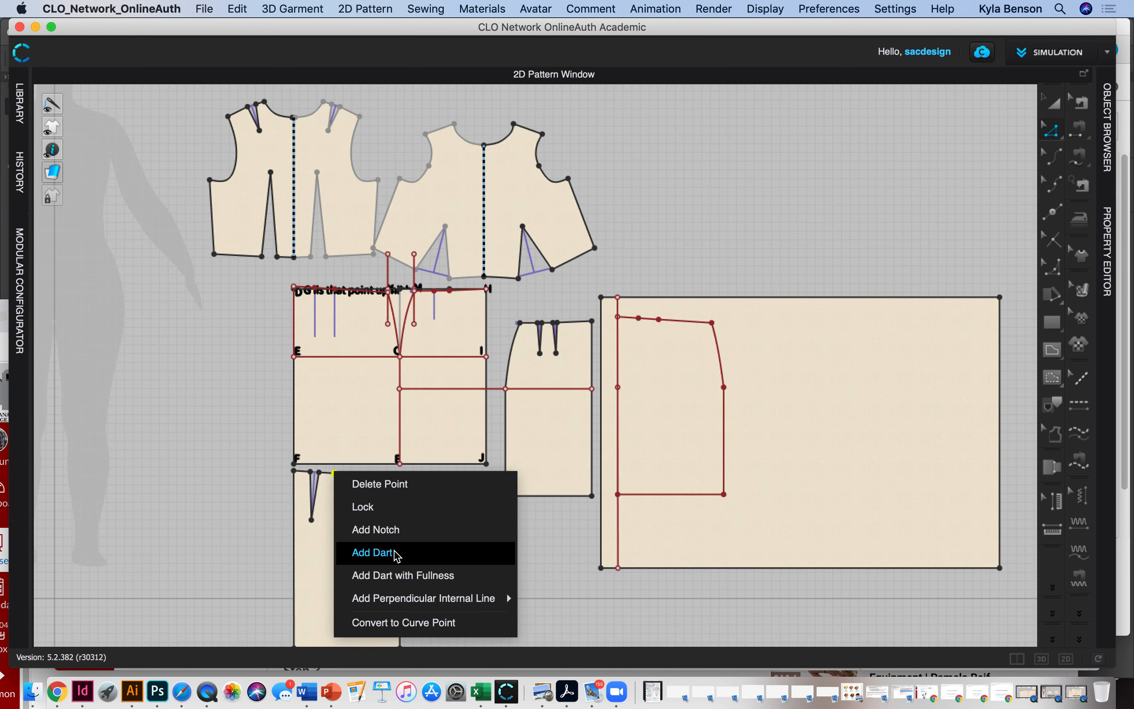
pyautogui.click(373, 552)
pyautogui.doubleClick(598, 338)
pyautogui.write('5.5')
pyautogui.click(521, 392)
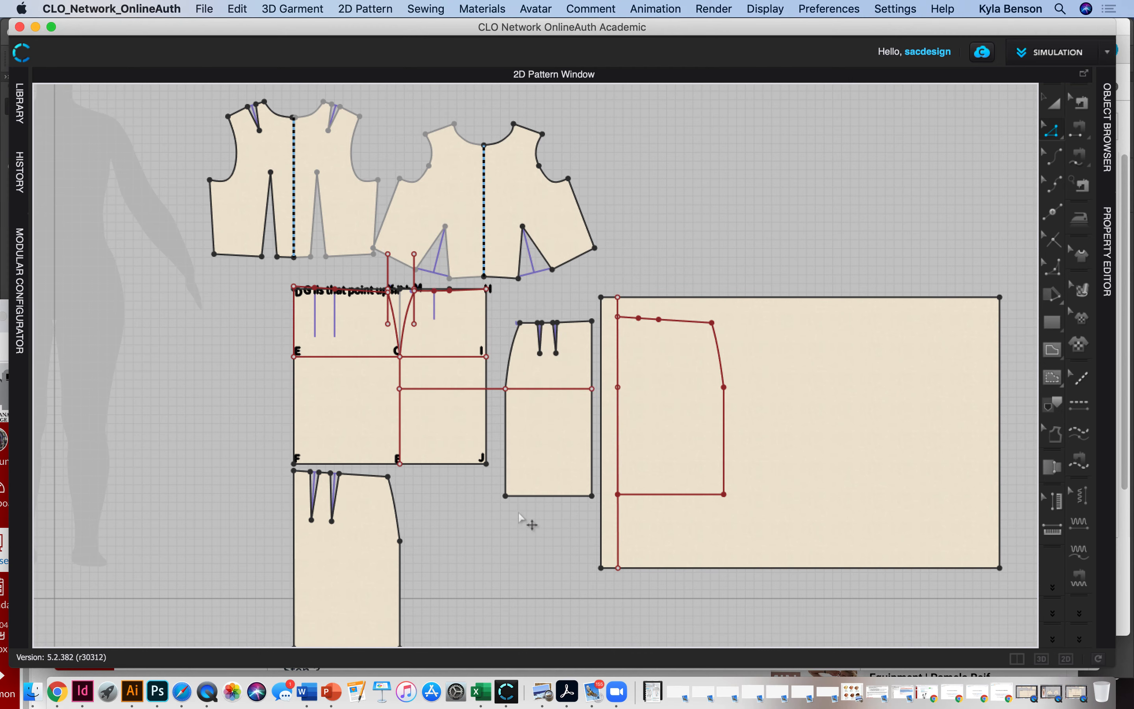
# Move the lettered draft up and away from the other patterns, and delete the large rectangle containing the red skirt outline.
pyautogui.scroll(-5, 520, 516)
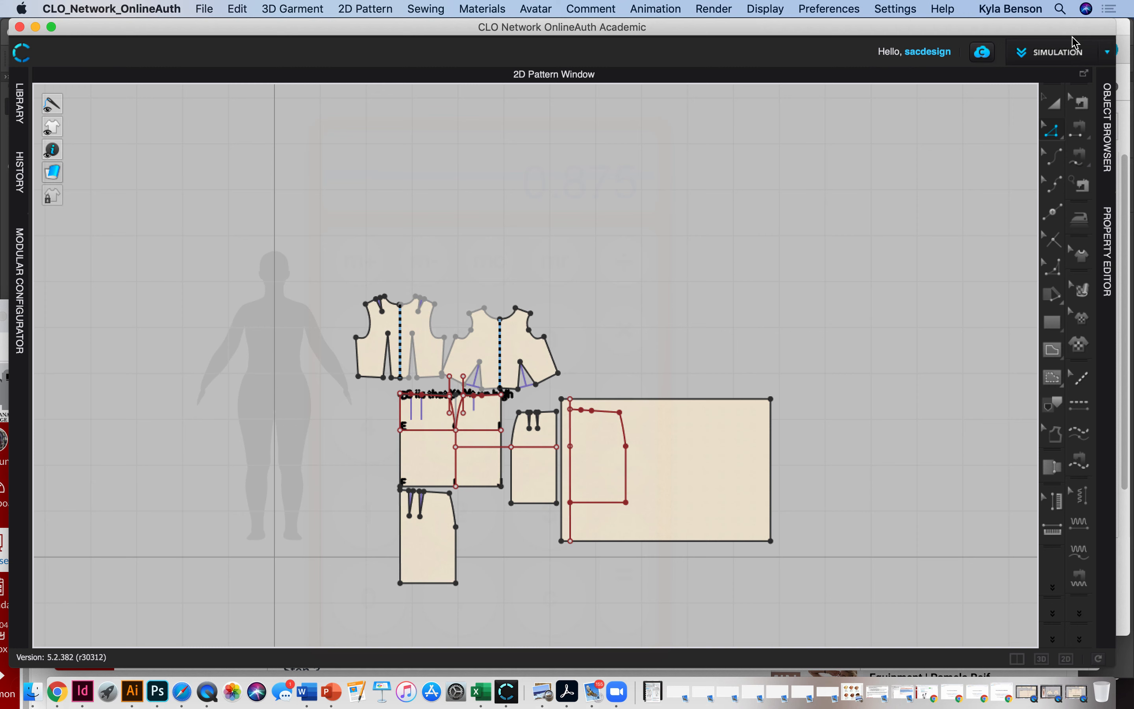
pyautogui.click(1054, 103)
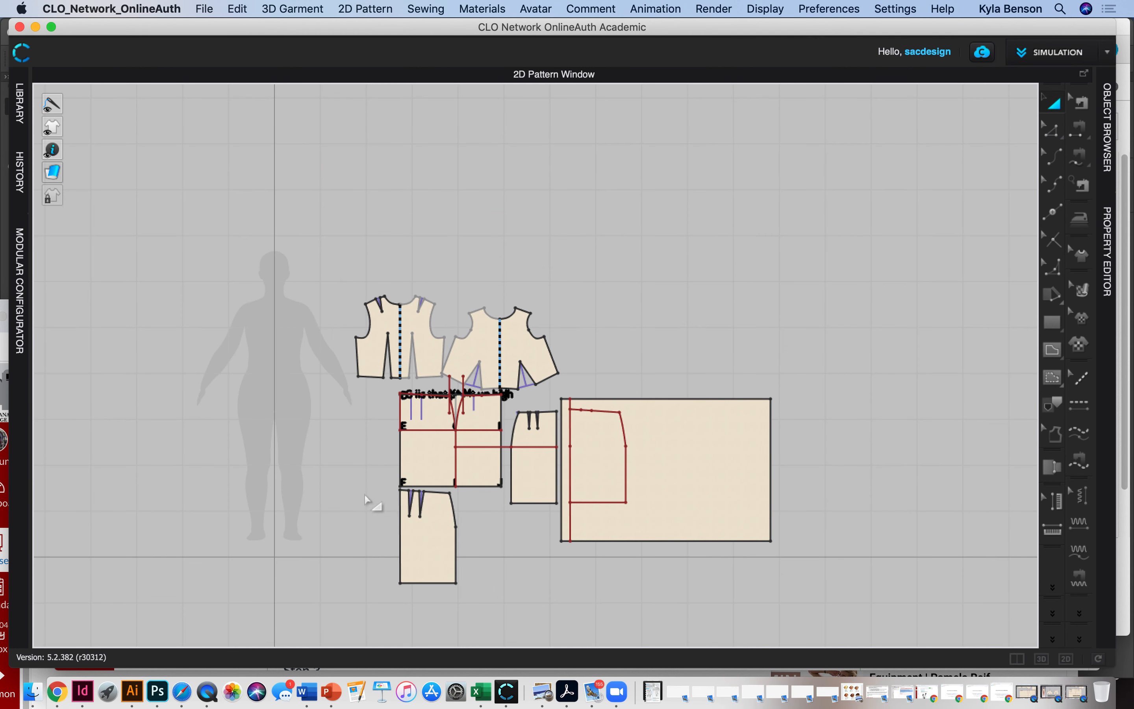
pyautogui.click(425, 469)
pyautogui.keyDown('shift'); pyautogui.click(479, 473); pyautogui.keyUp('shift')
pyautogui.moveTo(479, 473); pyautogui.dragTo(760, 284)
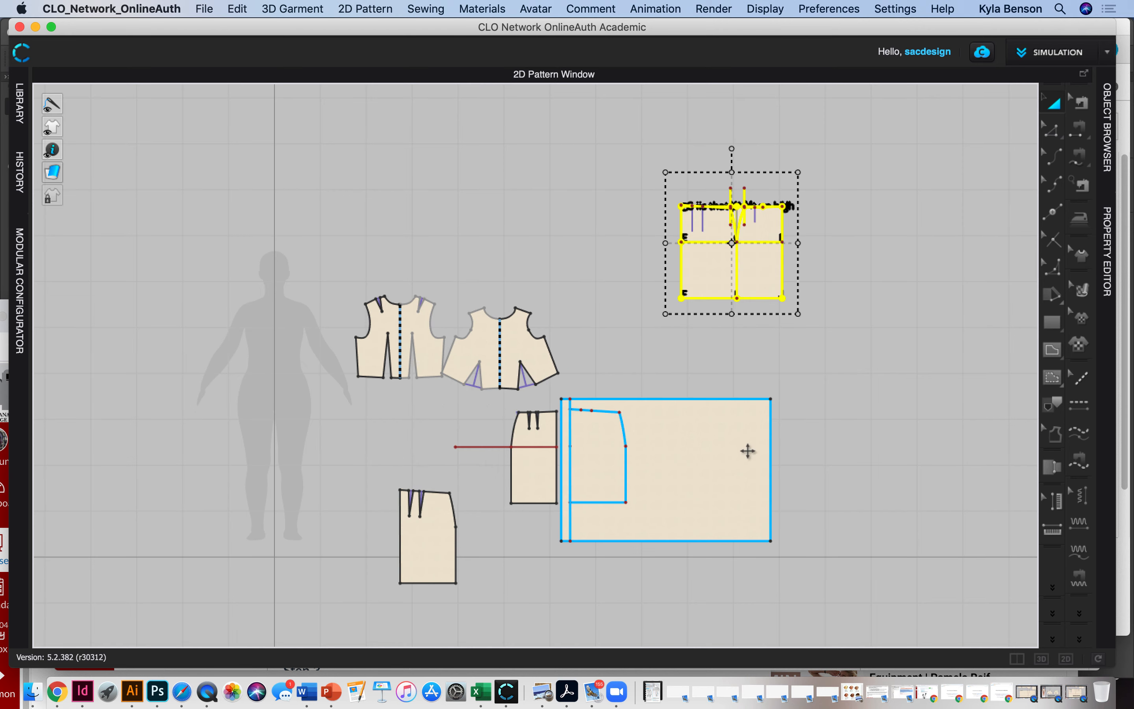
pyautogui.click(649, 441)
pyautogui.press('Delete')
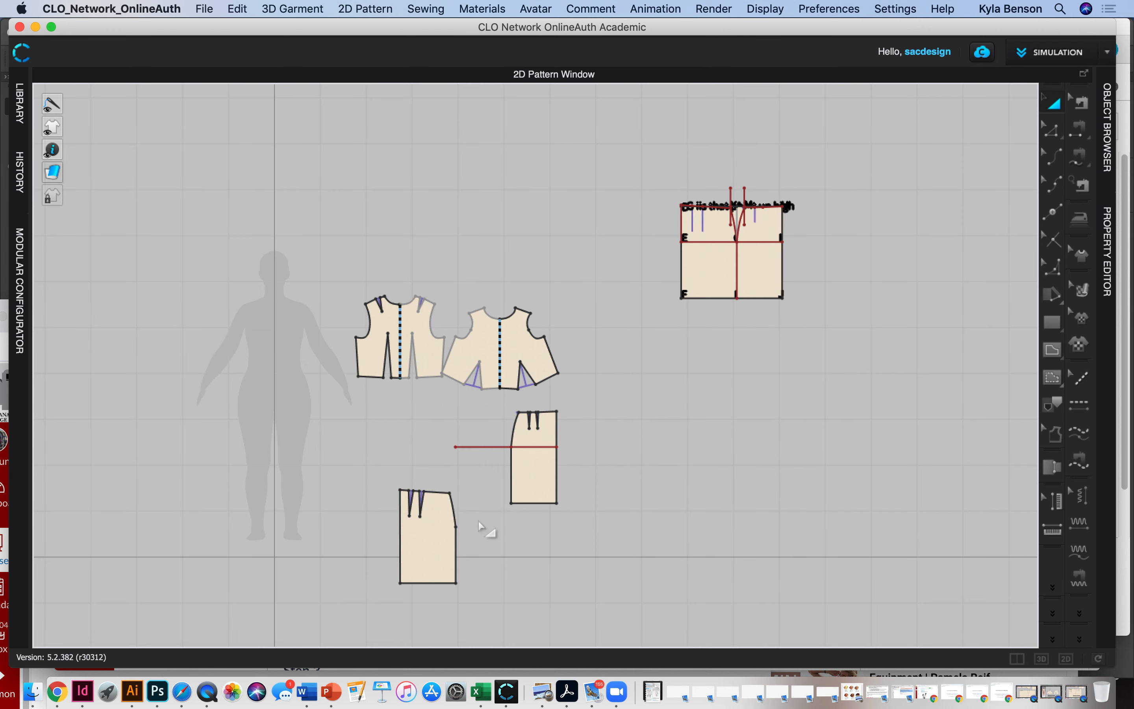
# Move the skirt piece with the 5.5 in darts up under the bodices, level with the other skirt piece.
pyautogui.moveTo(410, 560); pyautogui.dragTo(425, 478)
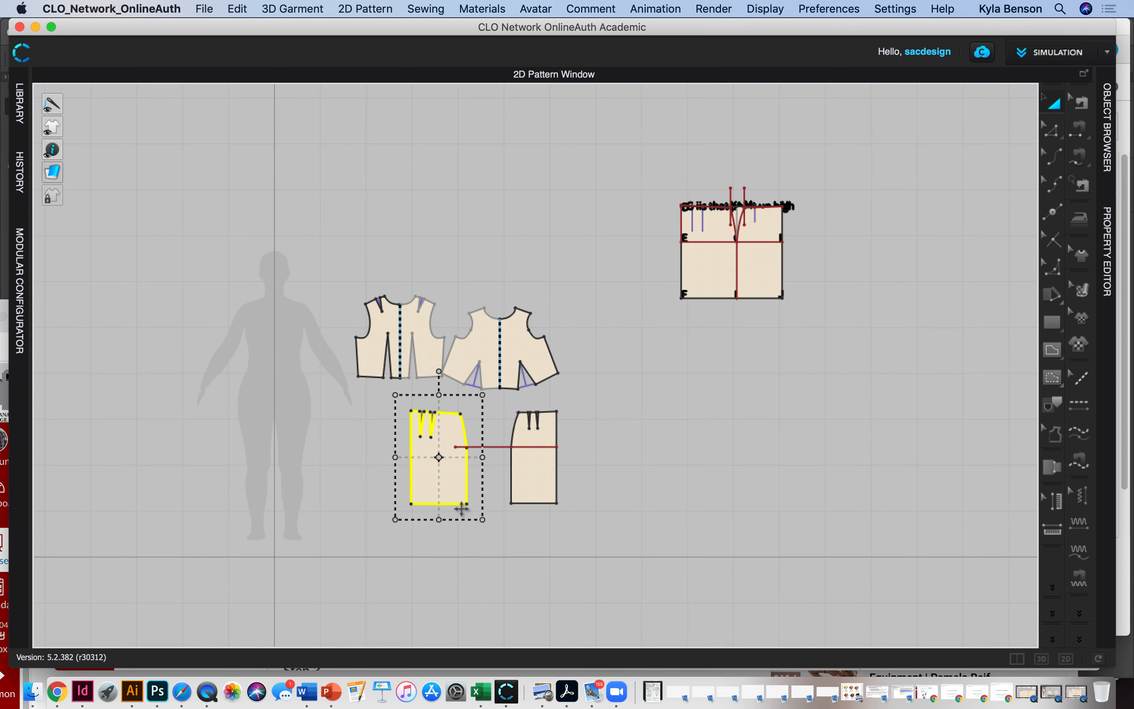
pyautogui.scroll(5, 450, 497)
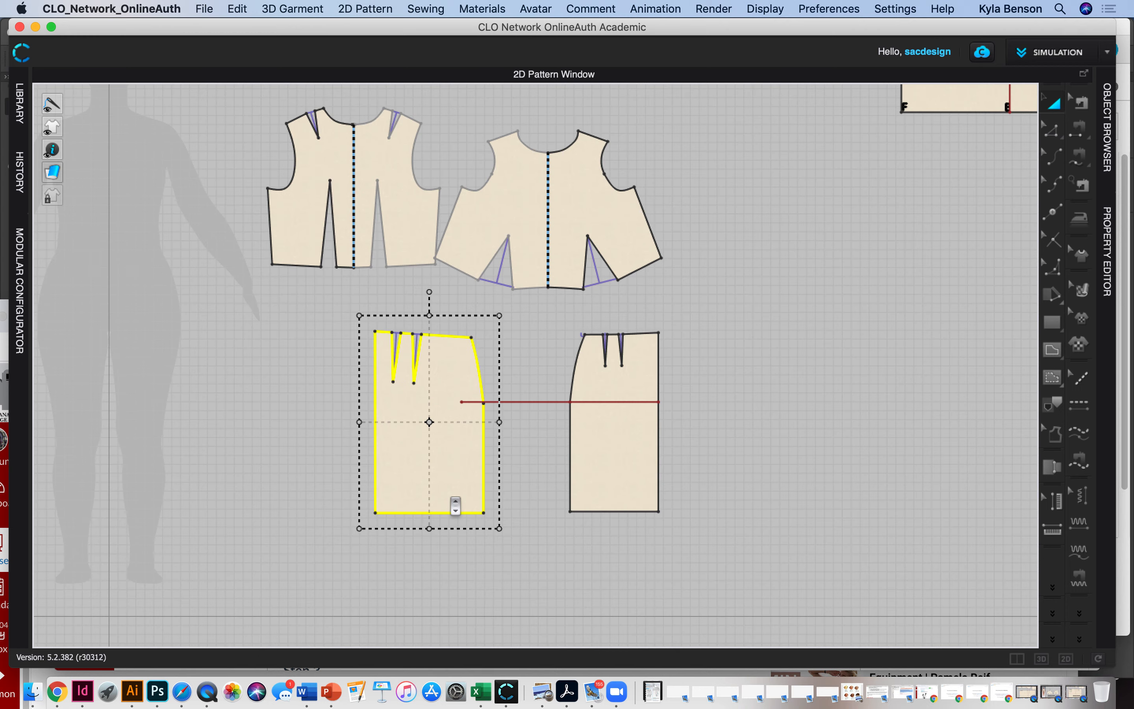
pyautogui.click(271, 324)
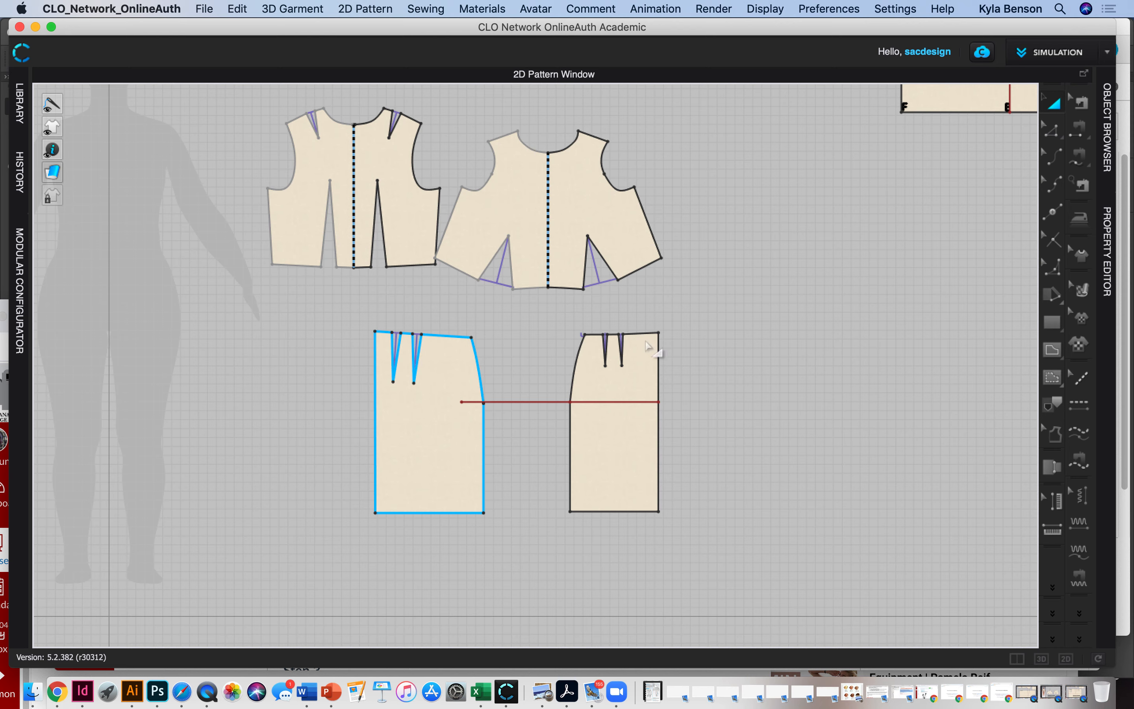
# Measure the combined length of the two waist segments on one half of the bodice with shoulder darts.
pyautogui.click(1053, 132)
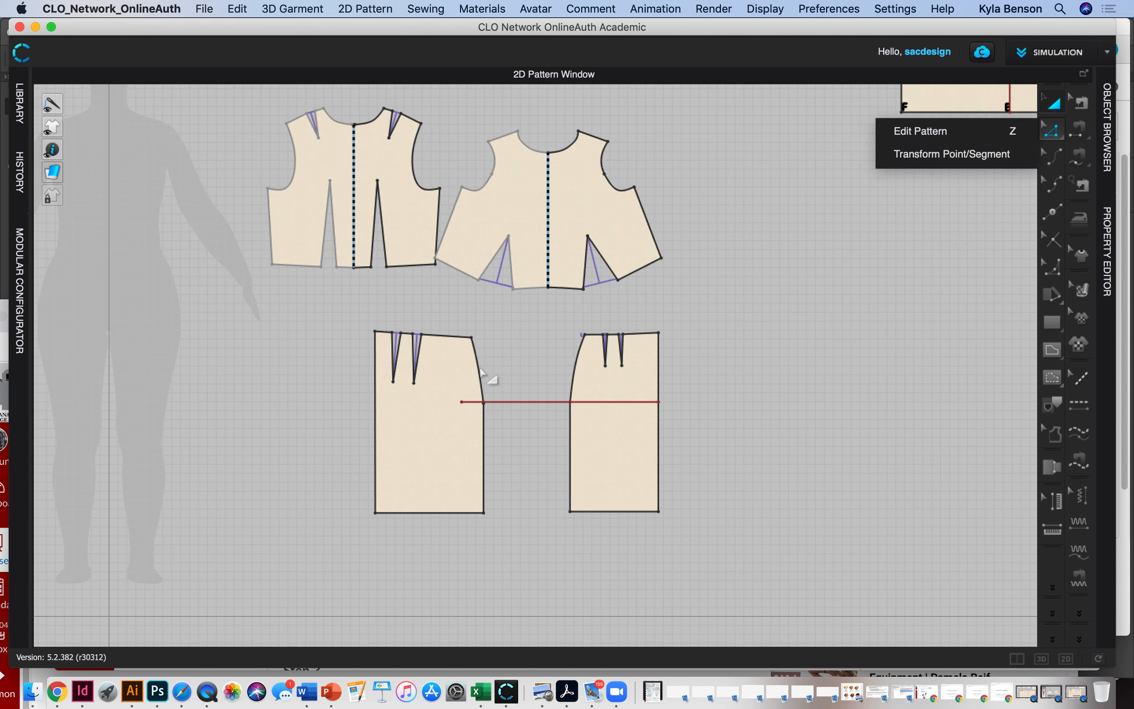
pyautogui.click(363, 265)
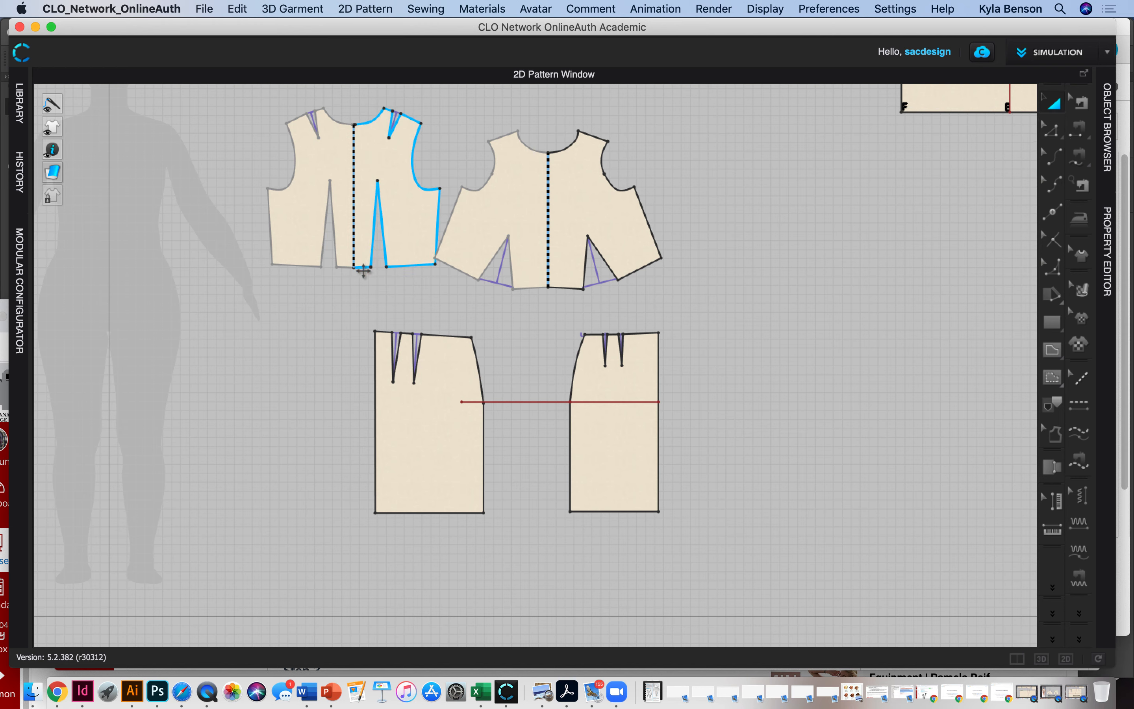
pyautogui.click(1052, 131)
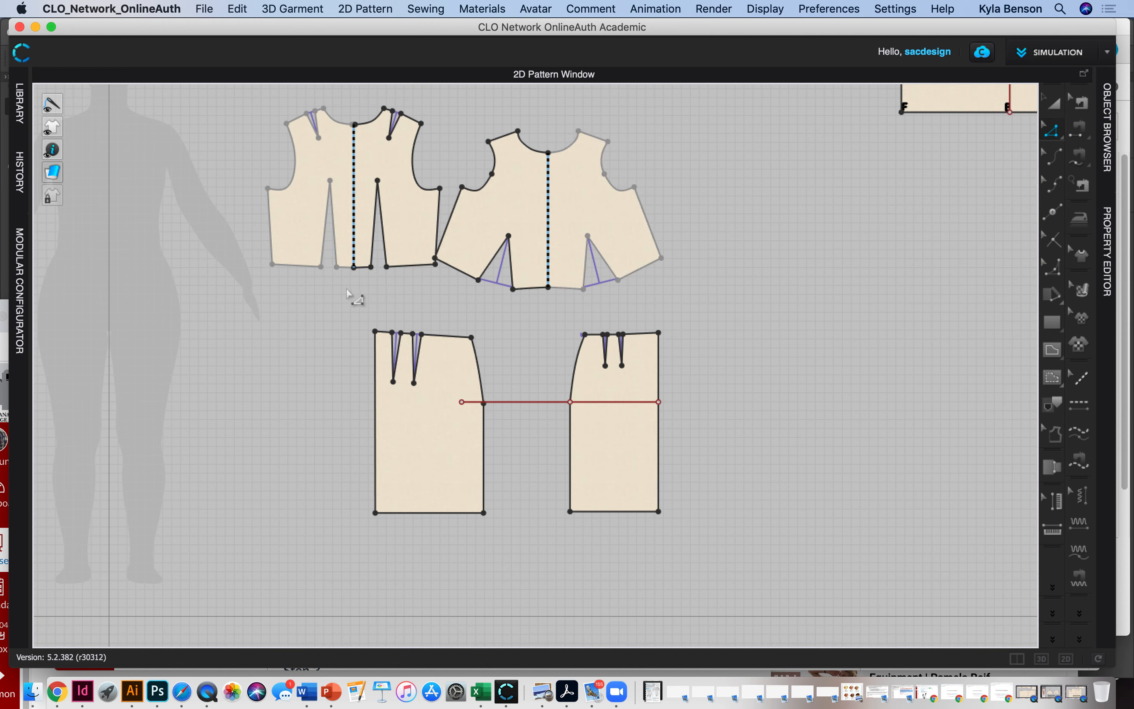
pyautogui.click(363, 267)
pyautogui.scroll(5, 407, 278)
pyautogui.click(425, 229)
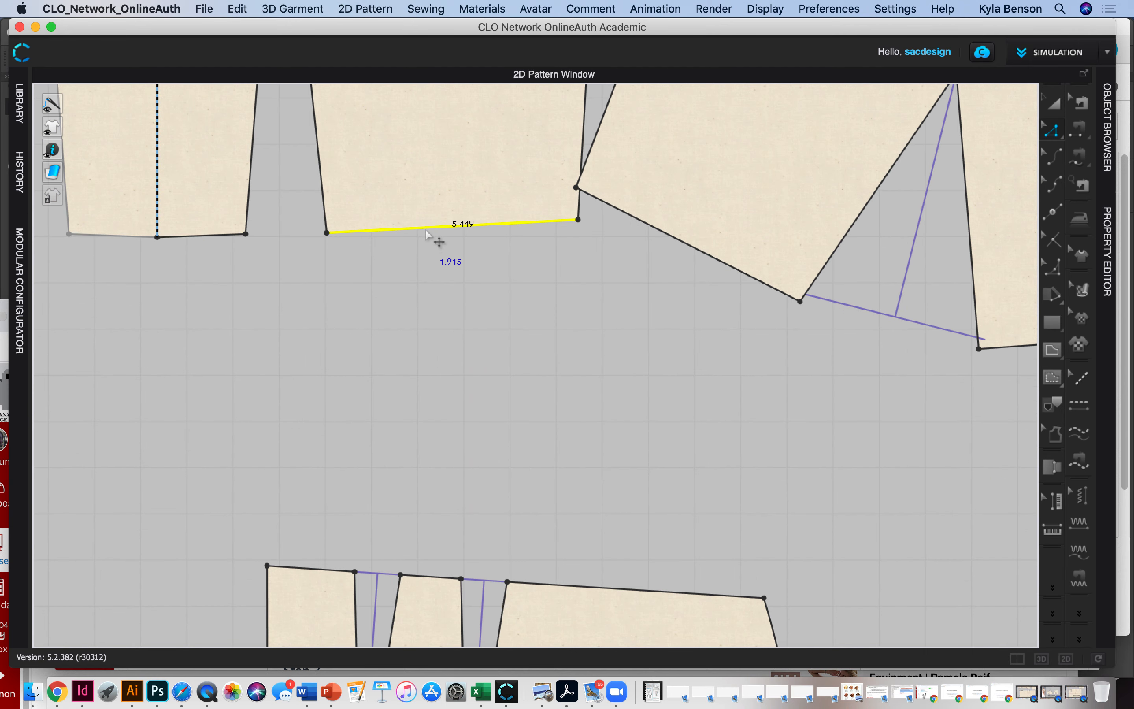
pyautogui.keyDown('shift'); pyautogui.click(219, 237); pyautogui.keyUp('shift')
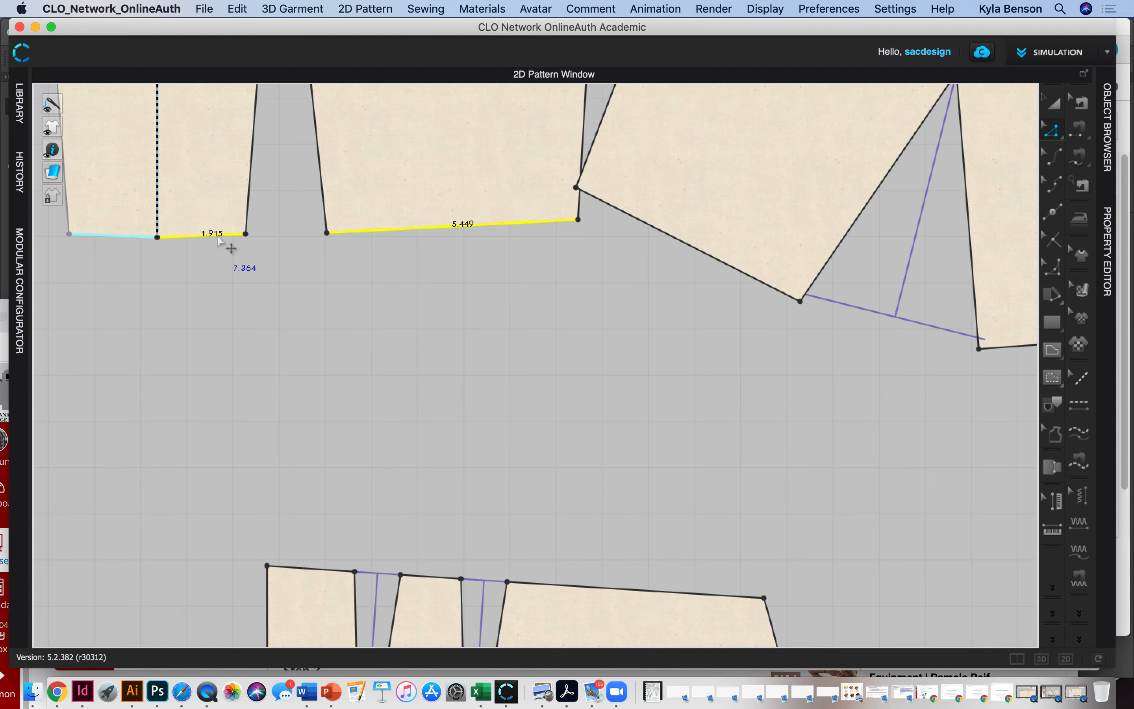
# Measure the combined length of the three waist segments on the skirt piece with the 5.5 in darts and compare it with the bodice waist.
pyautogui.scroll(-5, 482, 410)
pyautogui.click(418, 459)
pyautogui.keyDown('shift'); pyautogui.click(459, 461); pyautogui.keyUp('shift')
pyautogui.keyDown('shift'); pyautogui.click(548, 468); pyautogui.keyUp('shift')
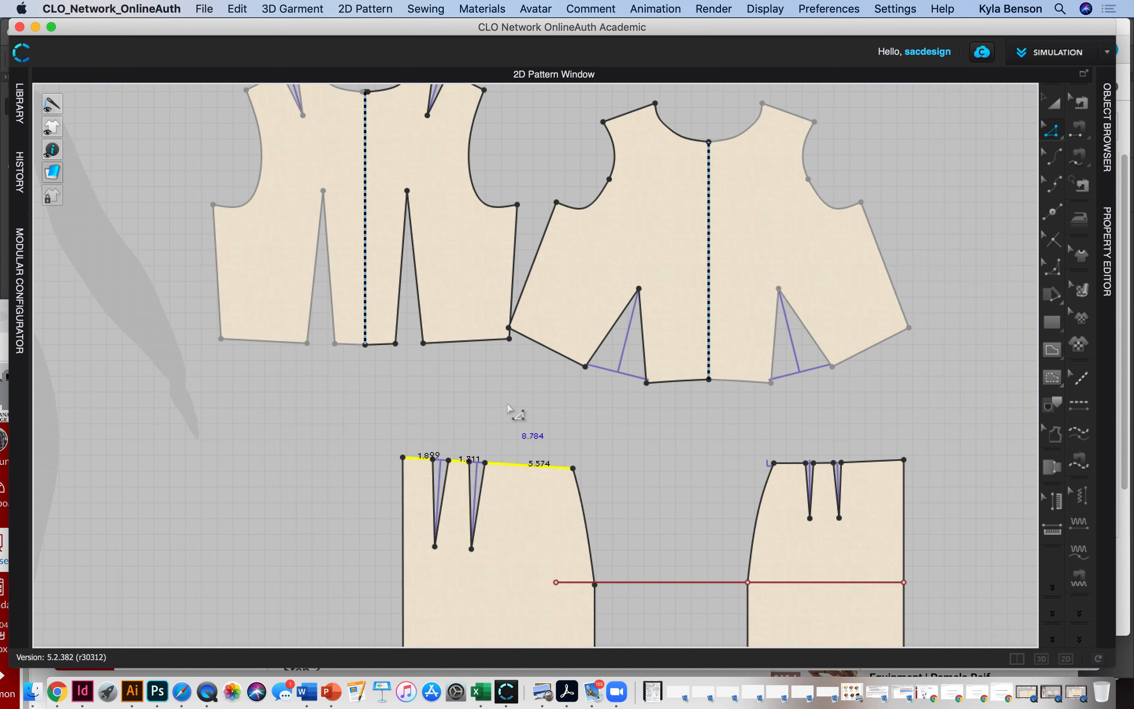
pyautogui.scroll(3, 510, 409)
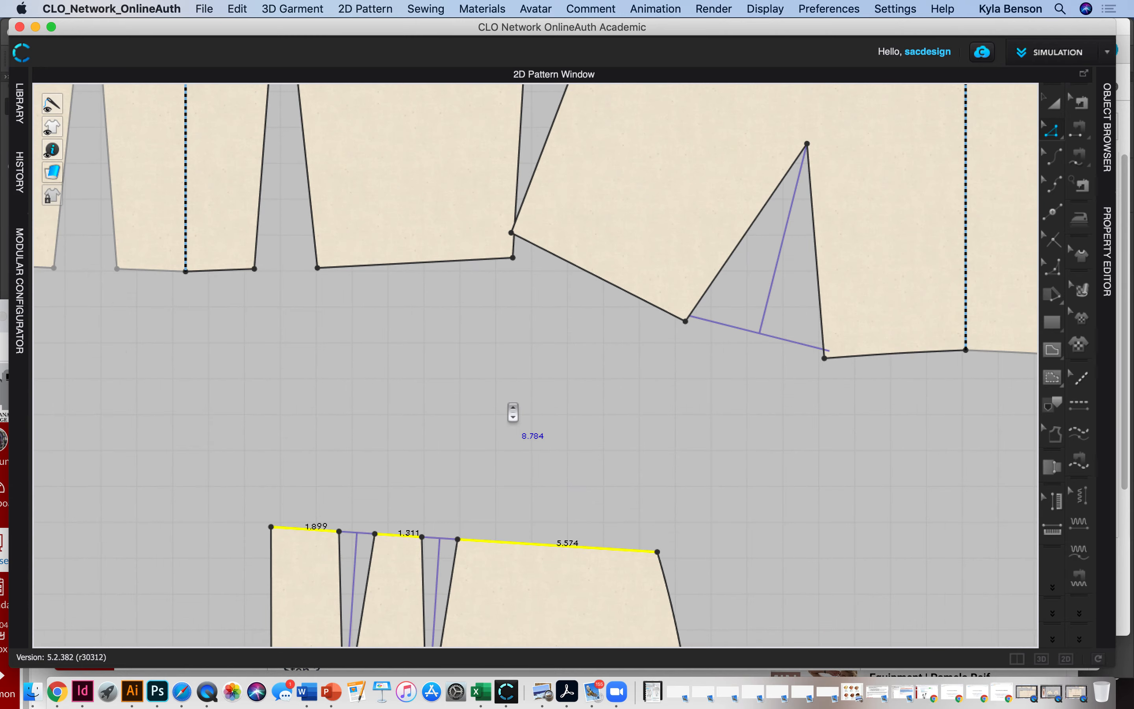
pyautogui.scroll(-3, 507, 404)
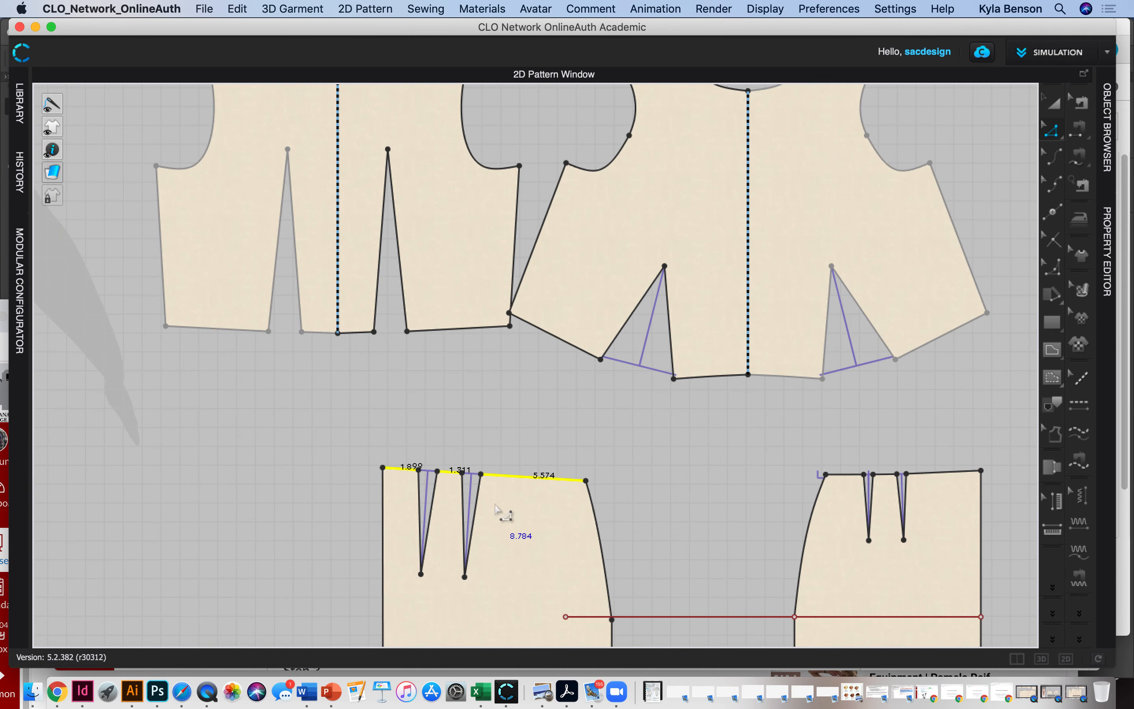
pyautogui.scroll(-3, 513, 502)
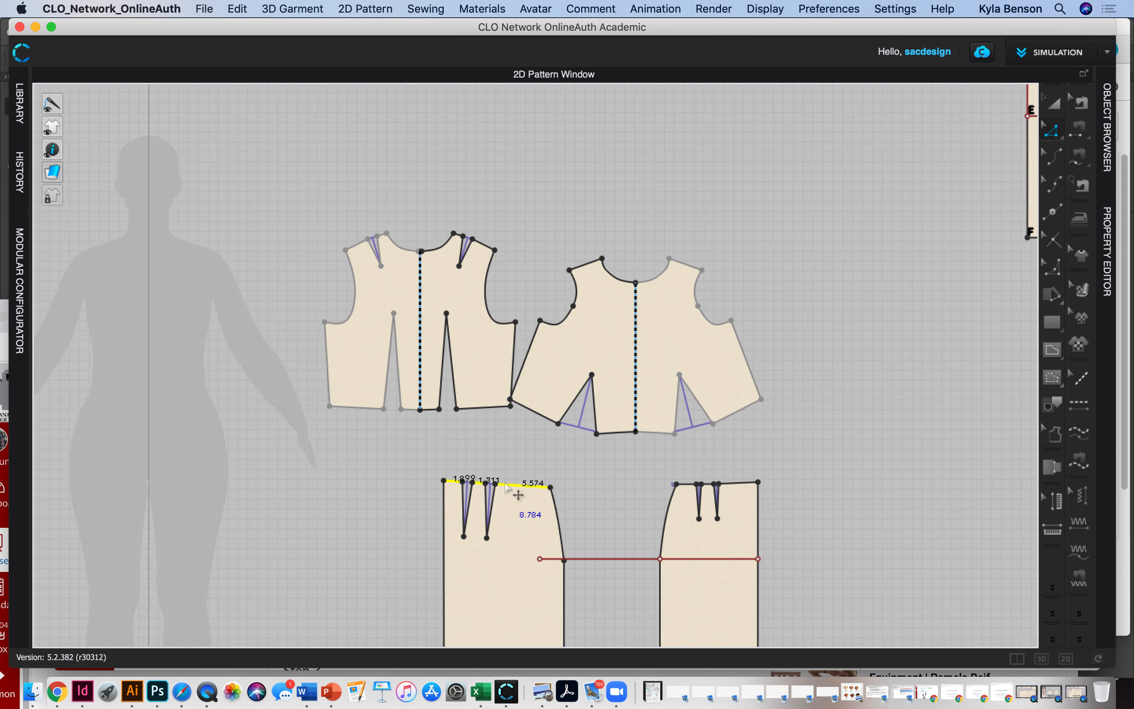
pyautogui.scroll(2, 511, 490)
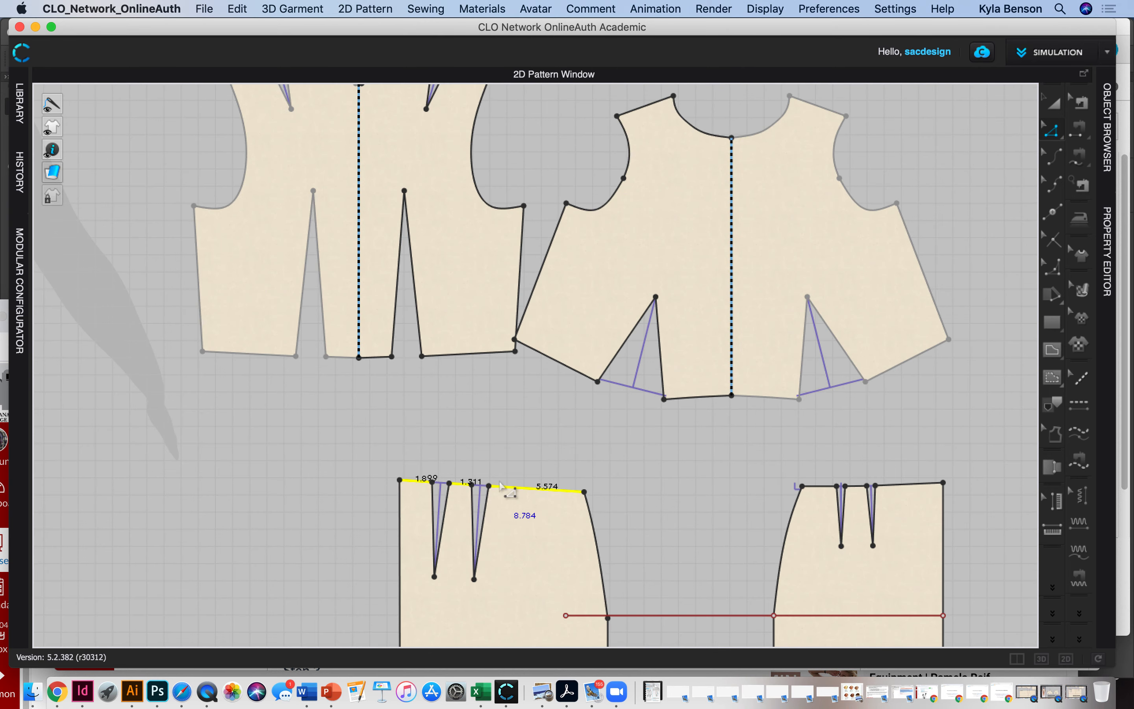
pyautogui.scroll(2, 500, 480)
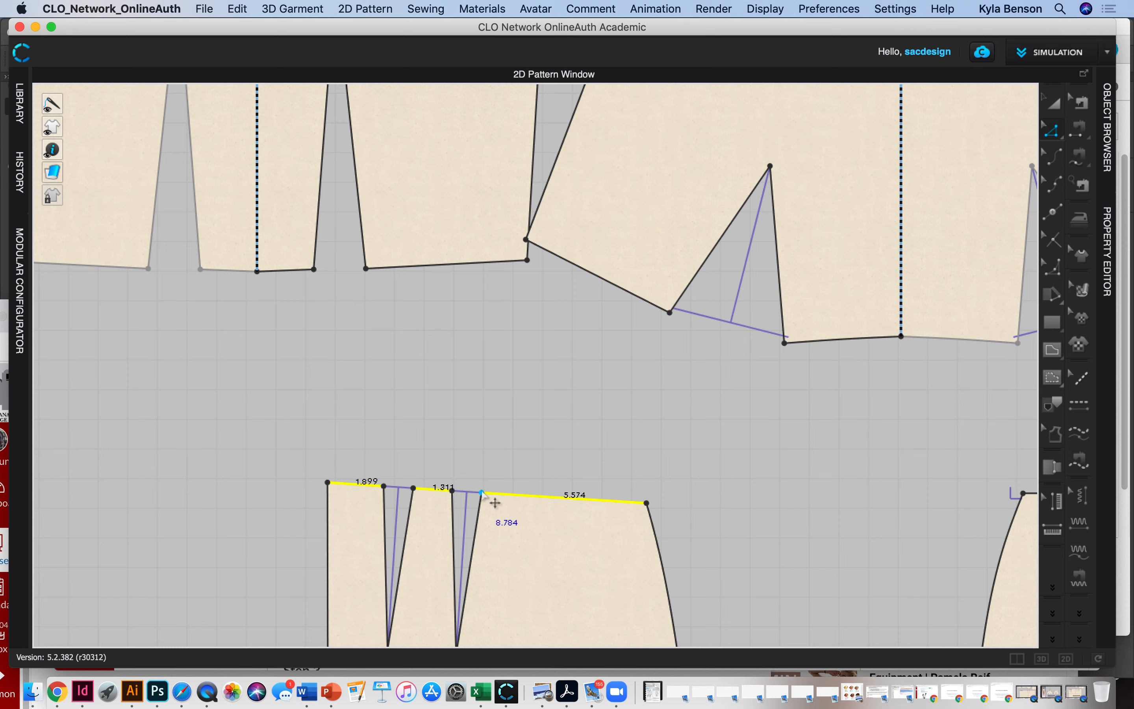
pyautogui.click(482, 492)
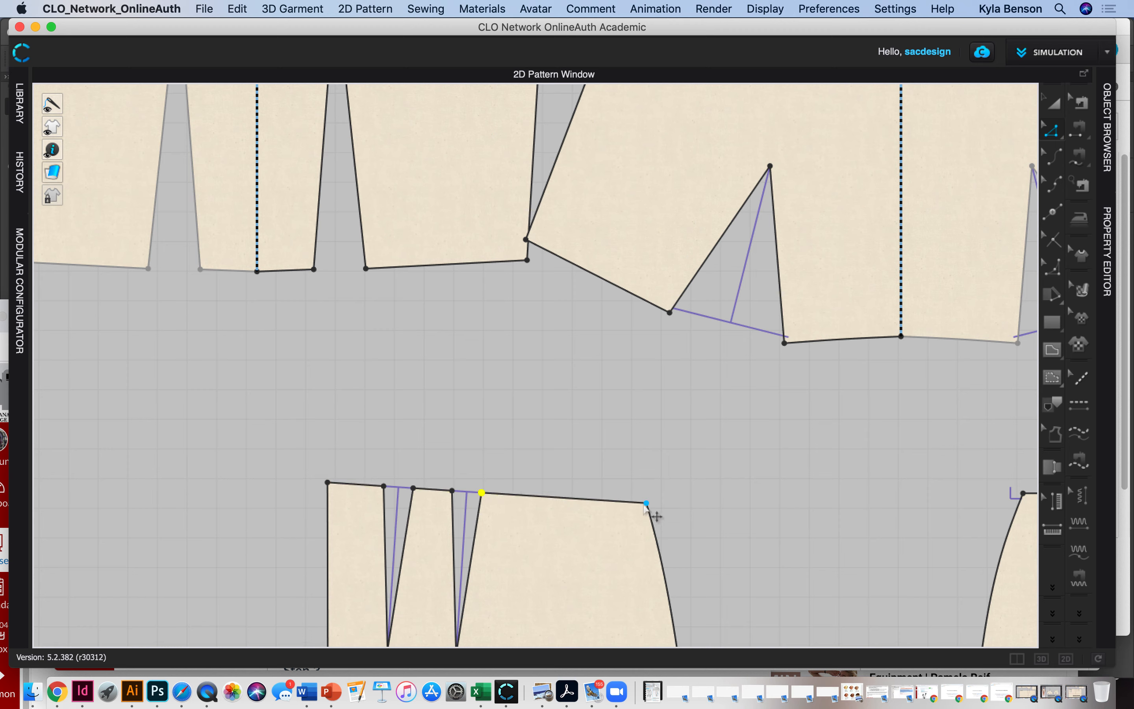
pyautogui.scroll(-2, 652, 516)
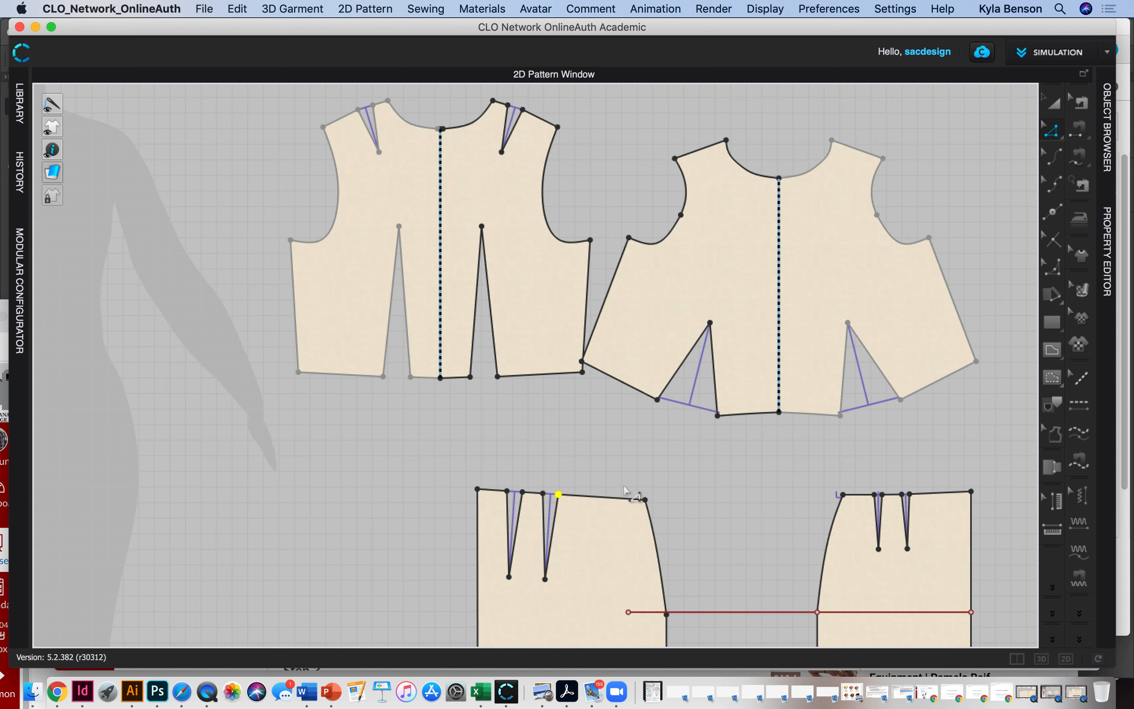
# Measure the waist segments of the skirt piece with the 3.5 in darts and of the bodice half above it.
pyautogui.click(942, 494)
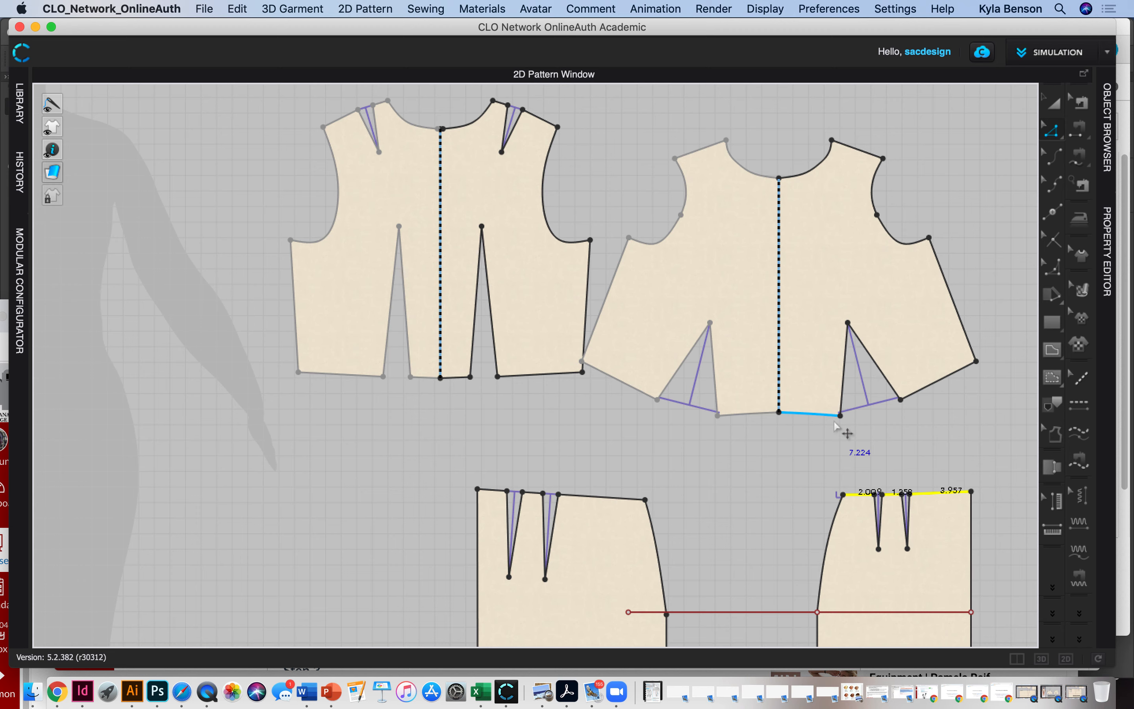
pyautogui.click(817, 415)
pyautogui.click(924, 387)
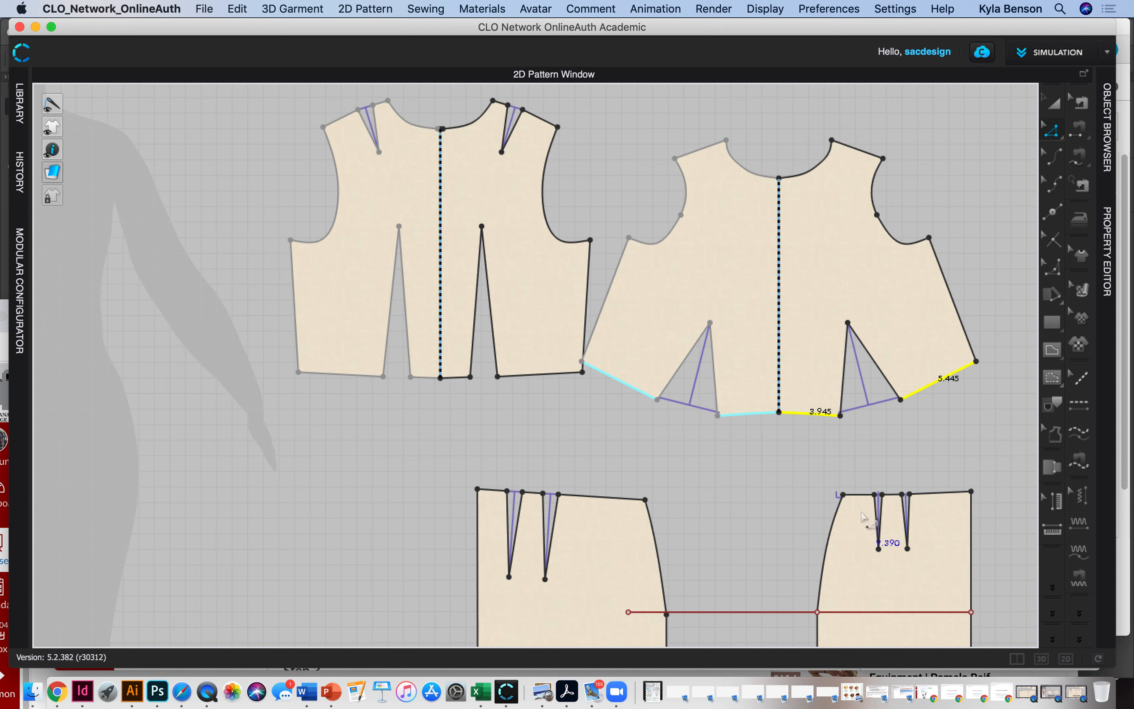
# Unfold the skirt piece with the 5.5 in darts along its straight vertical edge using Unfold Symmetric Editing (with Sewing).
pyautogui.scroll(-5, 593, 515)
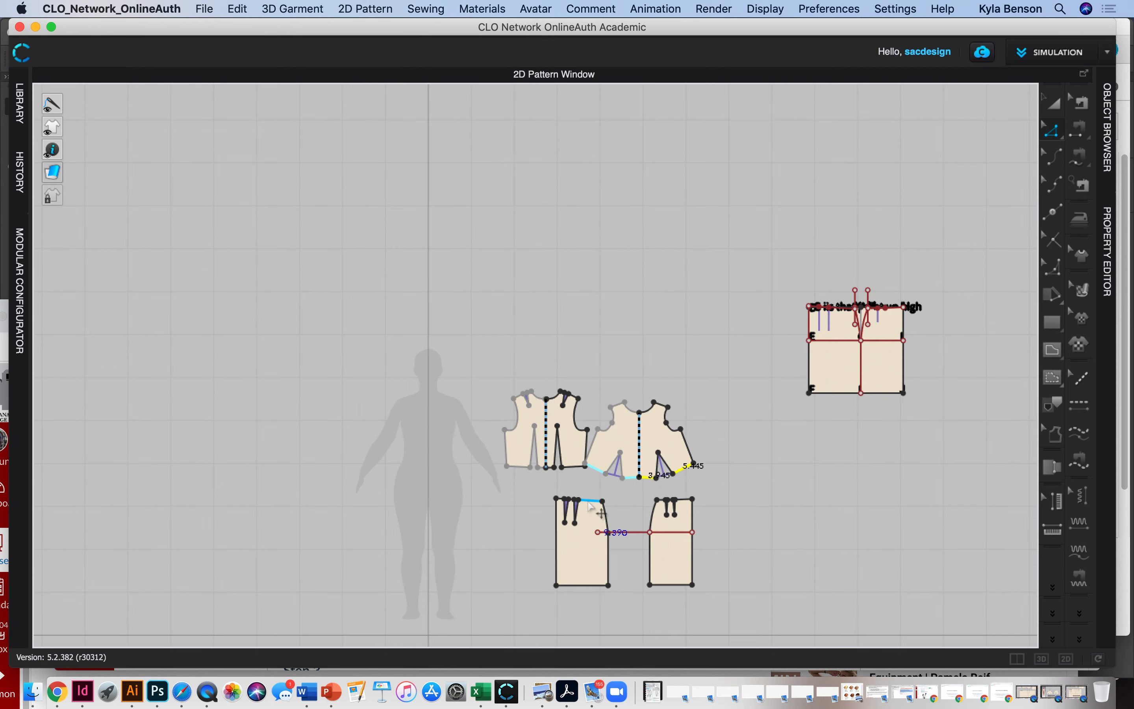
pyautogui.click(557, 544)
pyautogui.rightClick(558, 539)
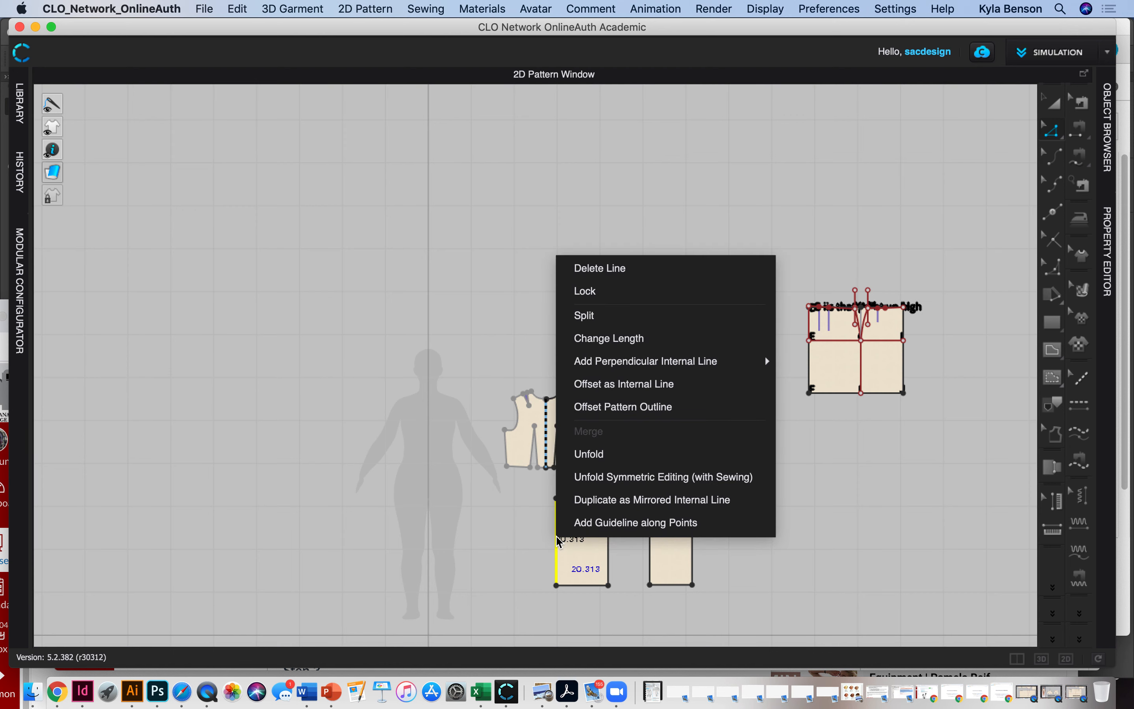
pyautogui.click(587, 455)
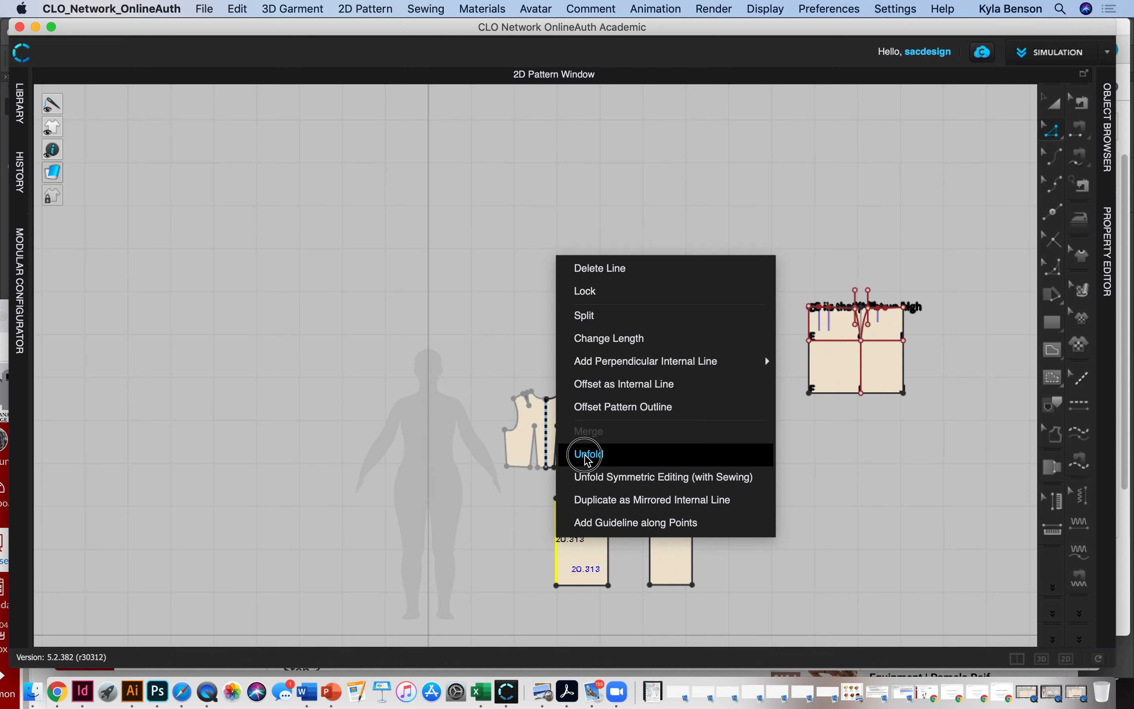
pyautogui.click(619, 478)
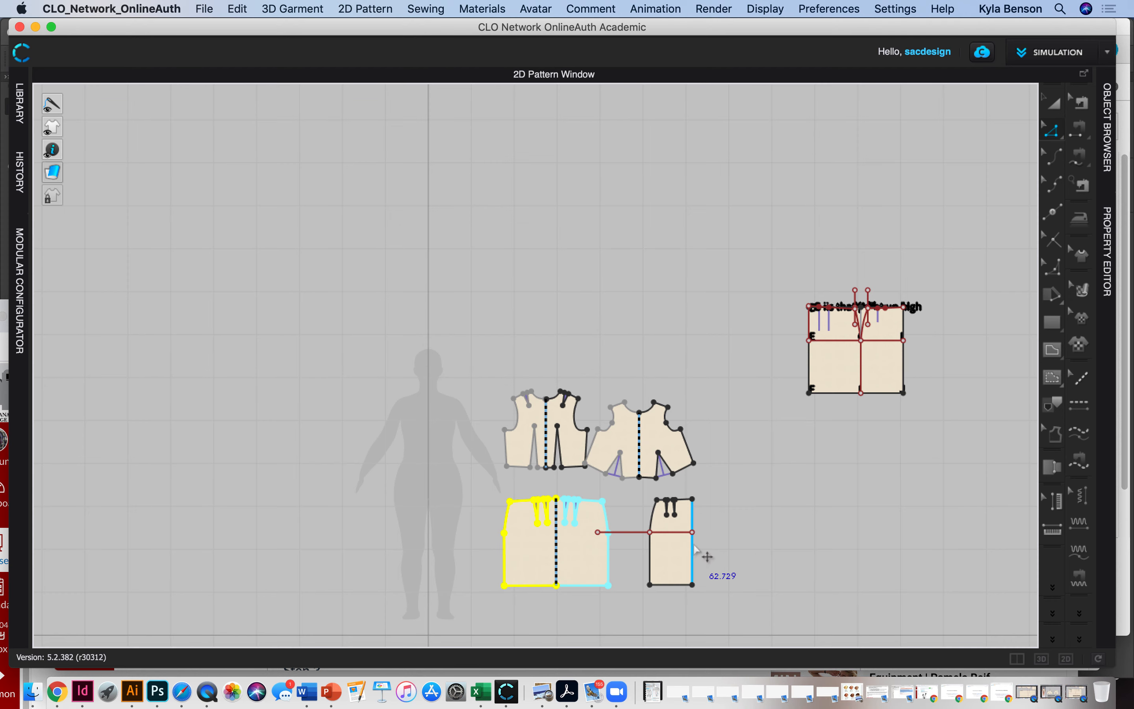
# Unfold the skirt piece with the 3.5 in darts along its straight vertical edge using Unfold Symmetric Editing (with Sewing).
pyautogui.scroll(3, 707, 556)
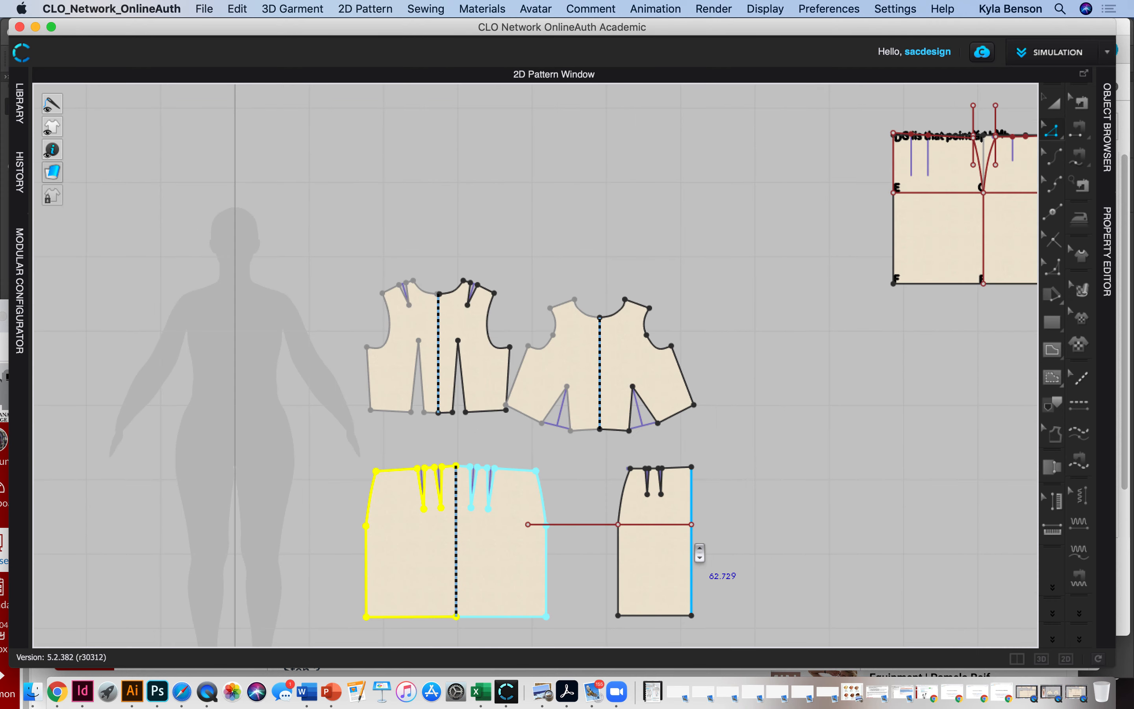
pyautogui.click(693, 558)
pyautogui.rightClick(694, 550)
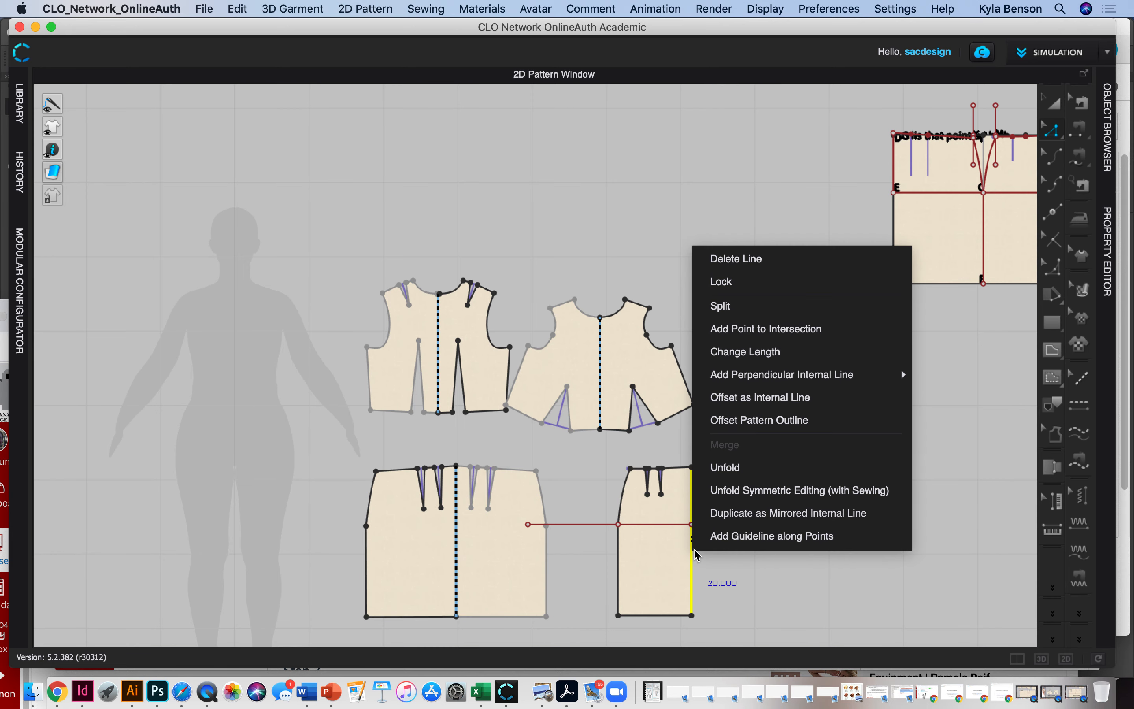
pyautogui.click(760, 506)
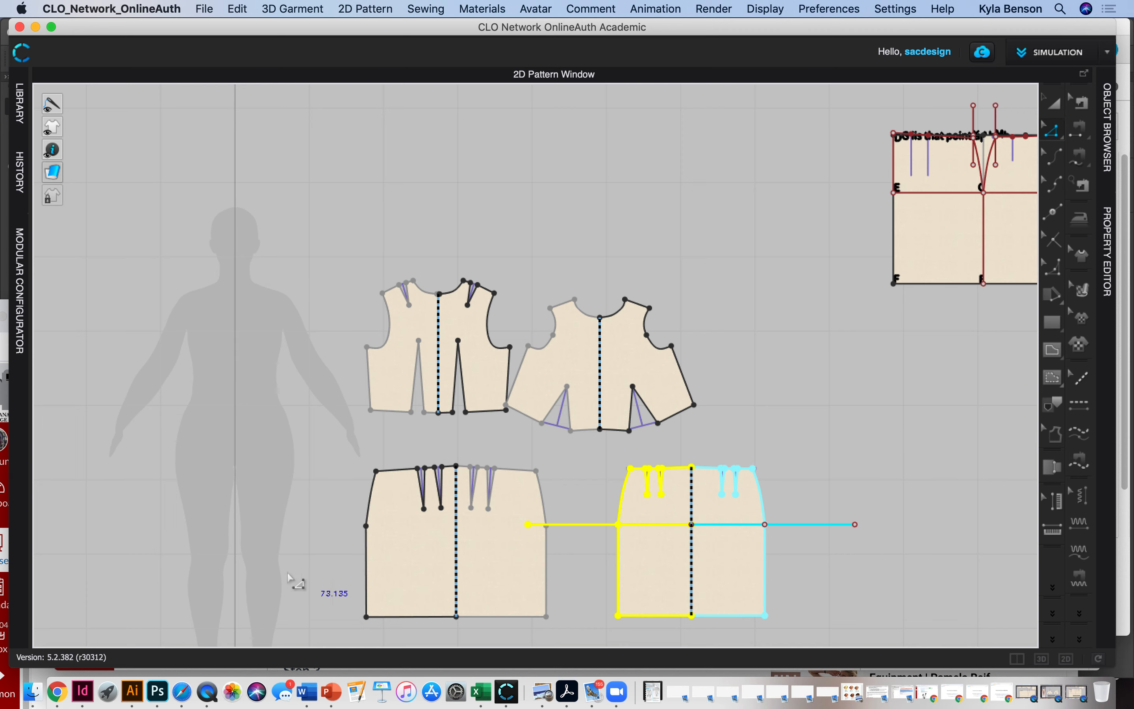
pyautogui.click(207, 693)
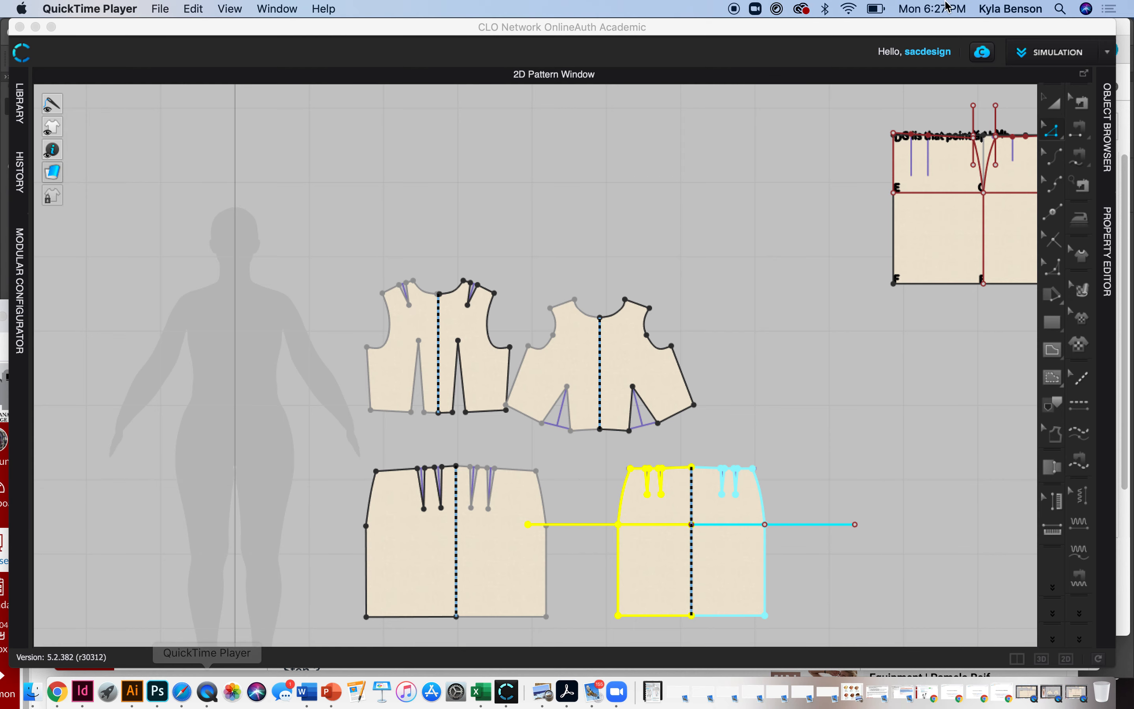